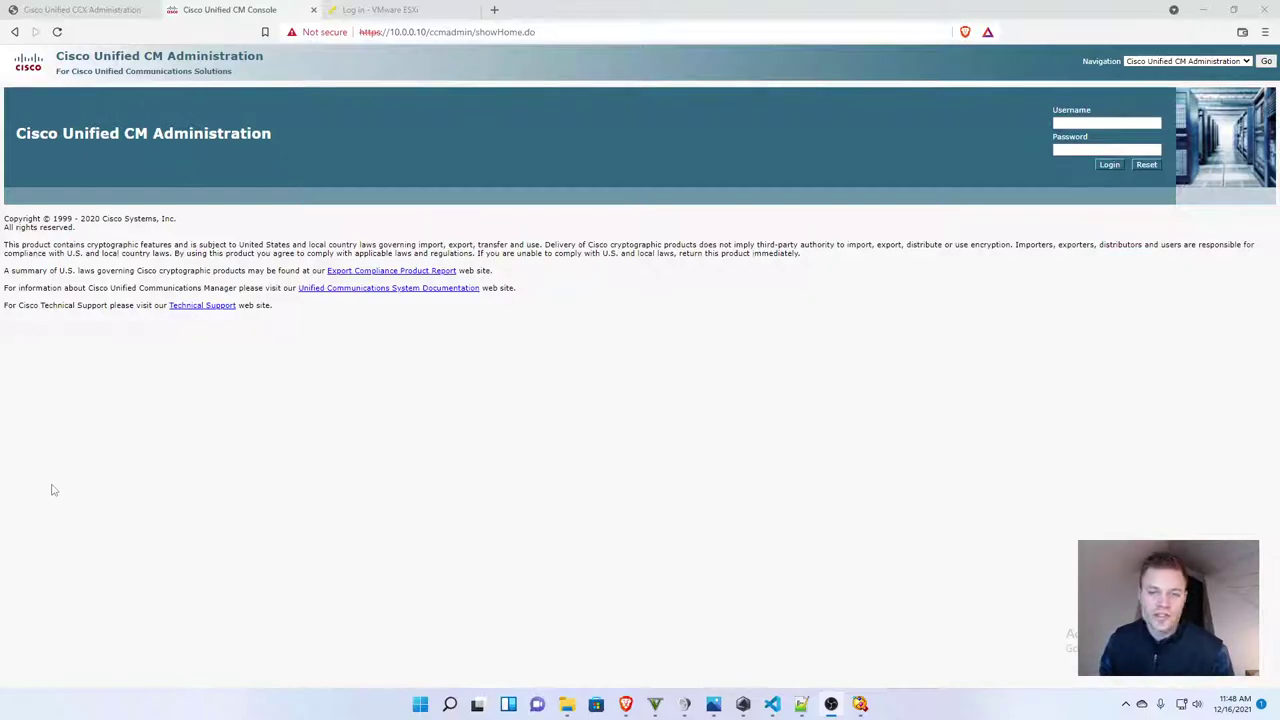
- Add a new Cisco Script Application in Application Management and name it 'Standard'
left_click(560, 446)
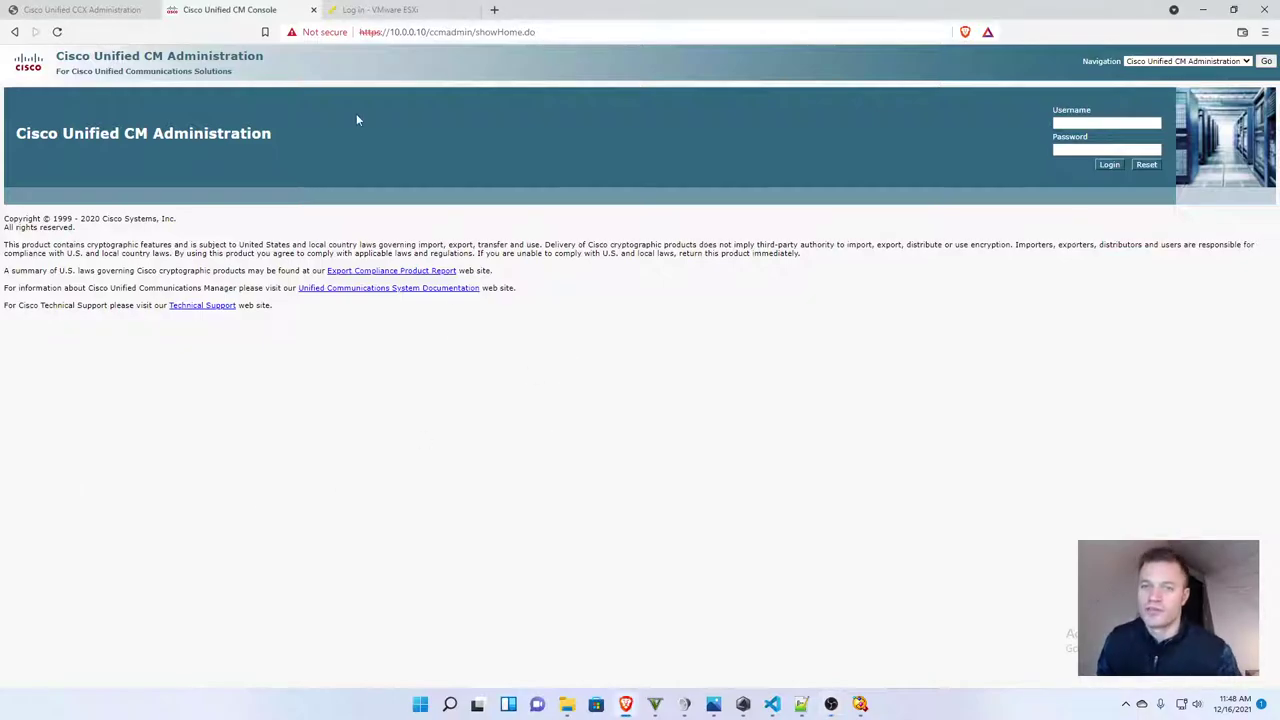
left_click(120, 10)
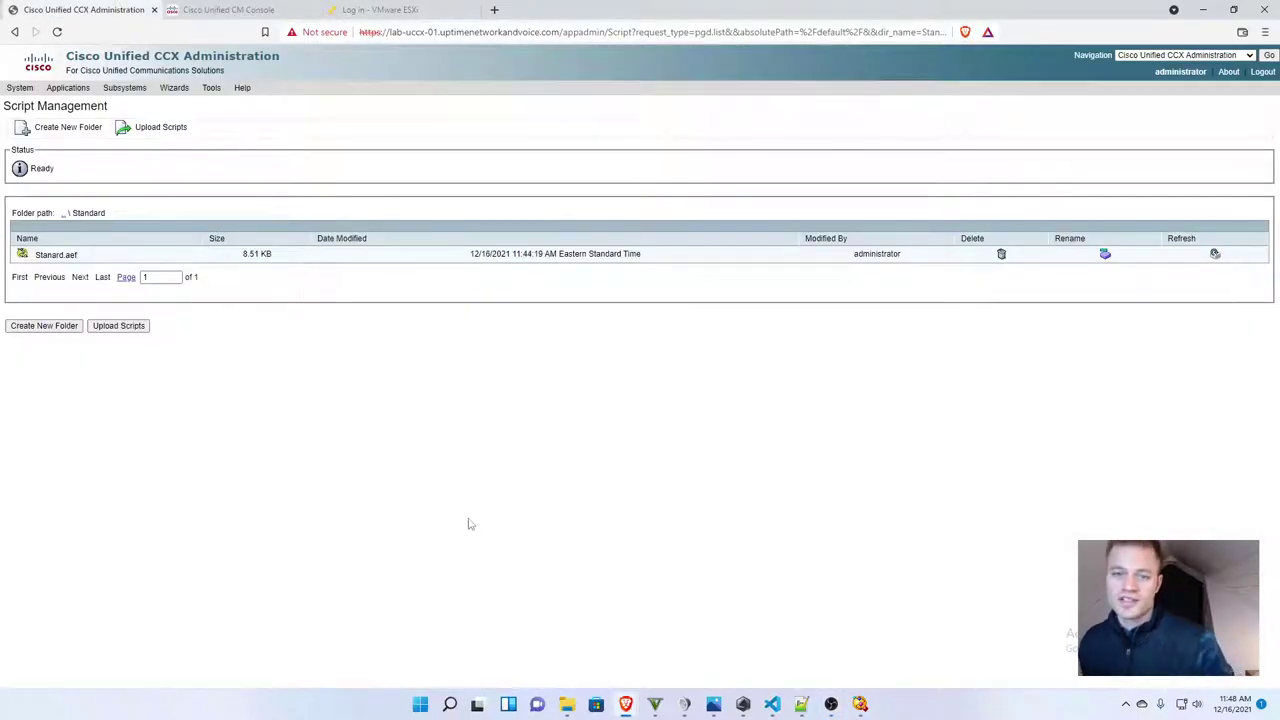
mouse_move(108, 100)
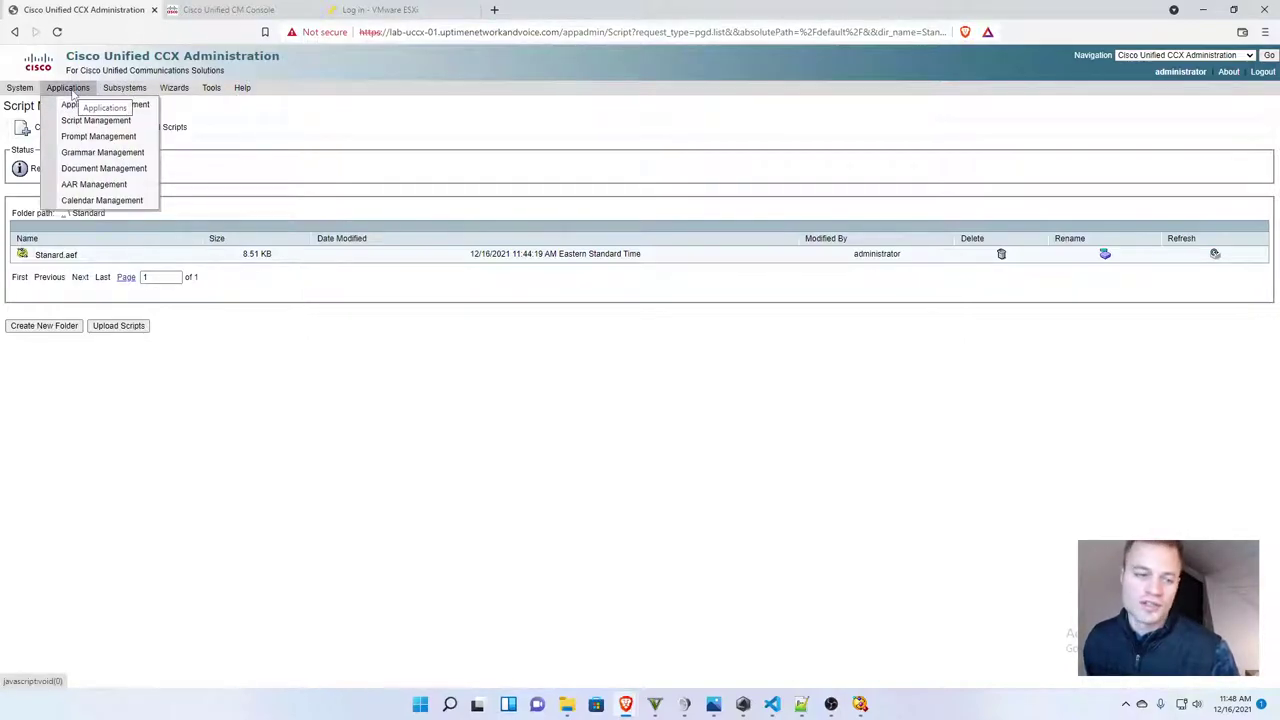
left_click(85, 104)
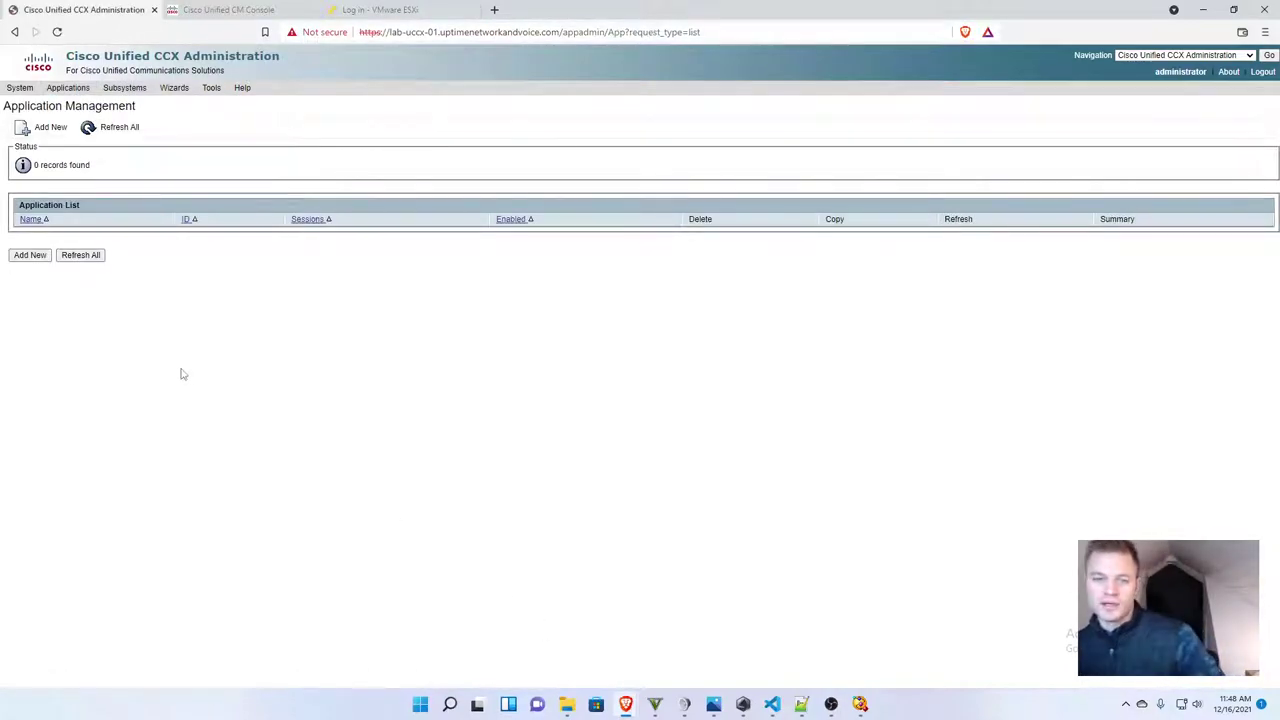
left_click(32, 256)
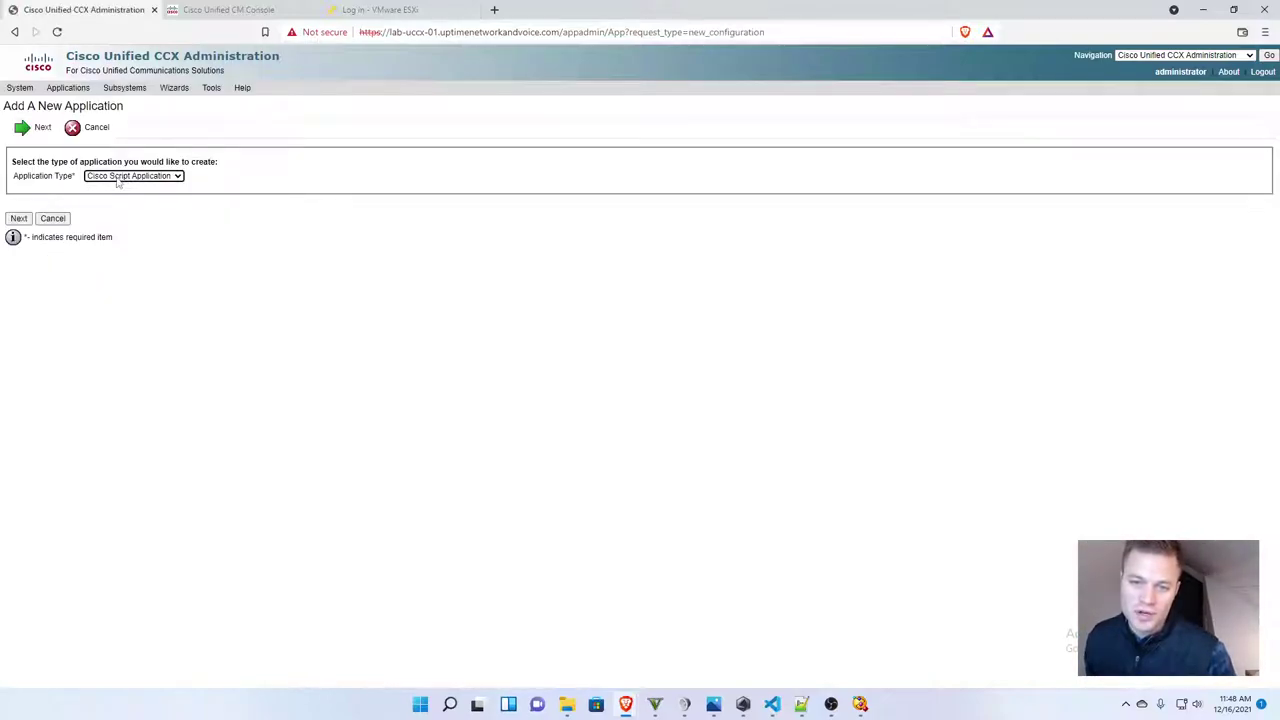
left_click(22, 220)
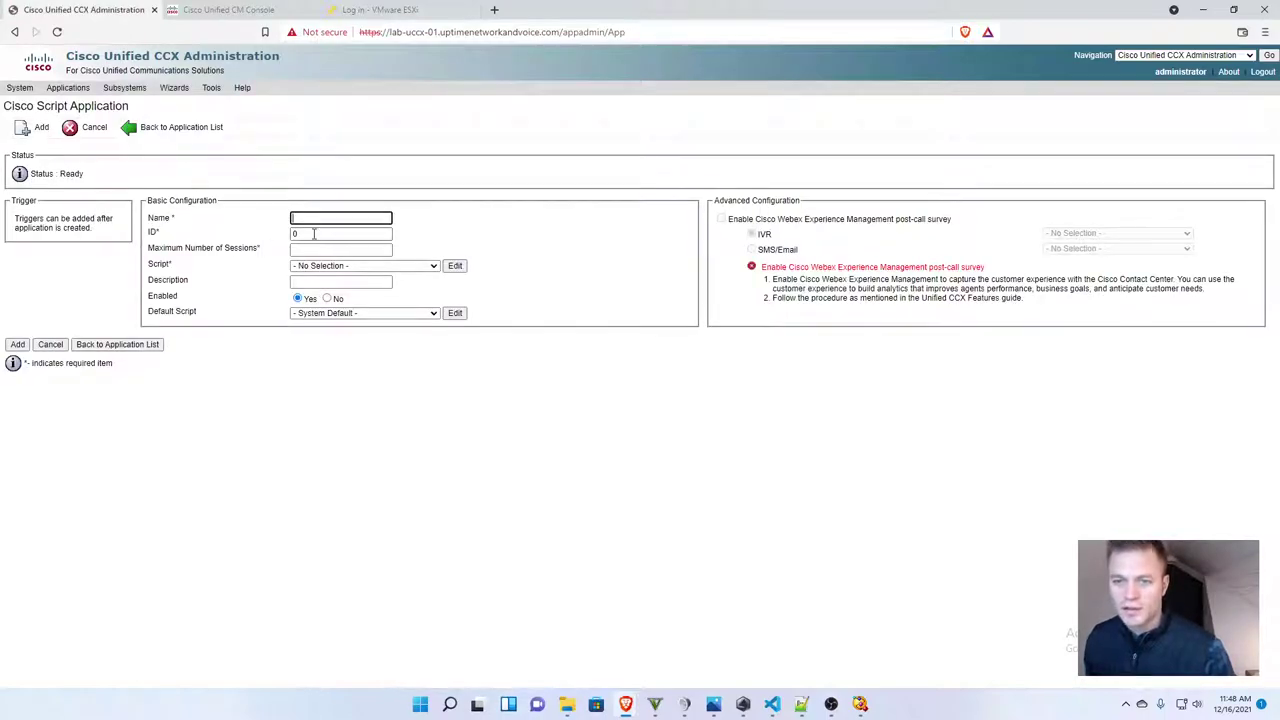
type("S")
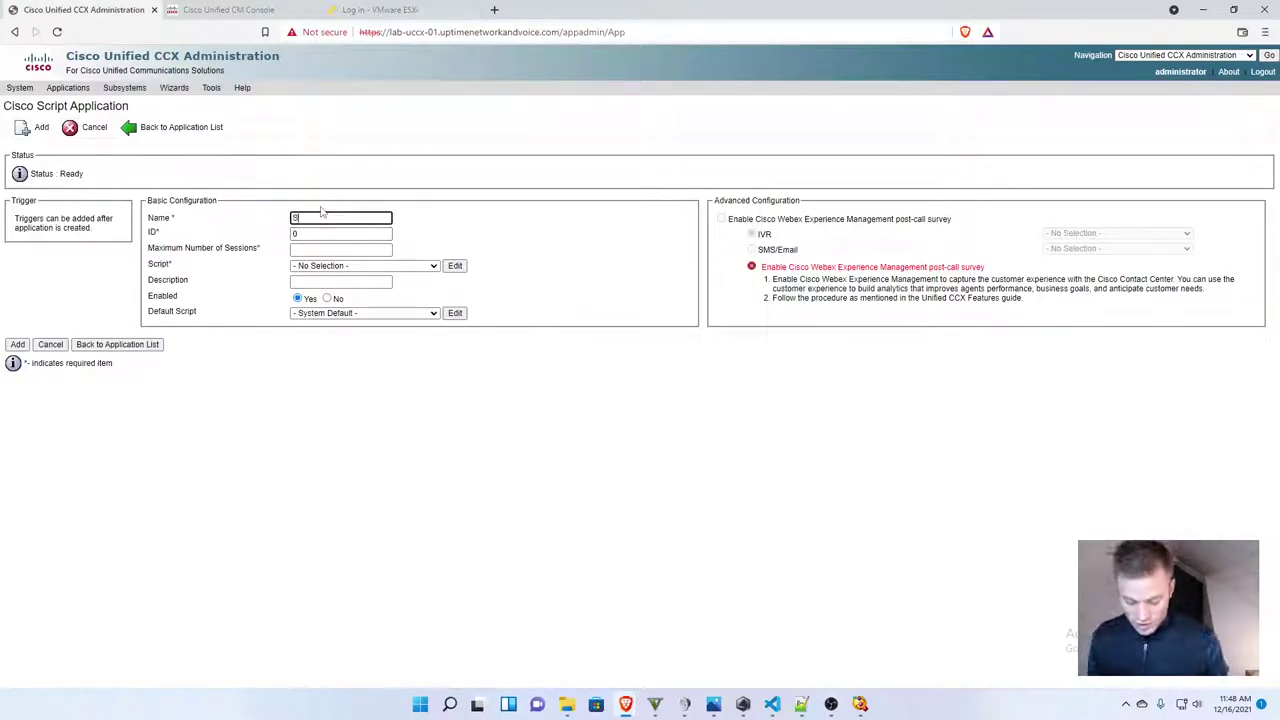
type("tandard")
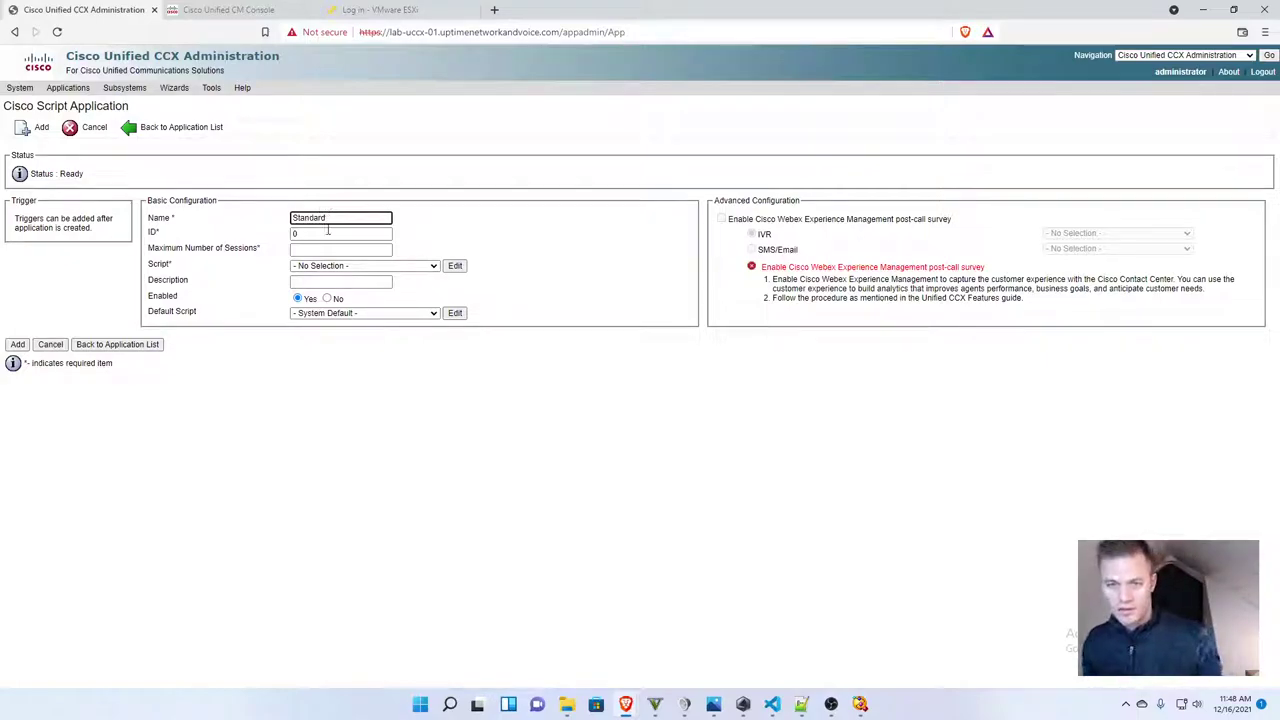
left_click(327, 233)
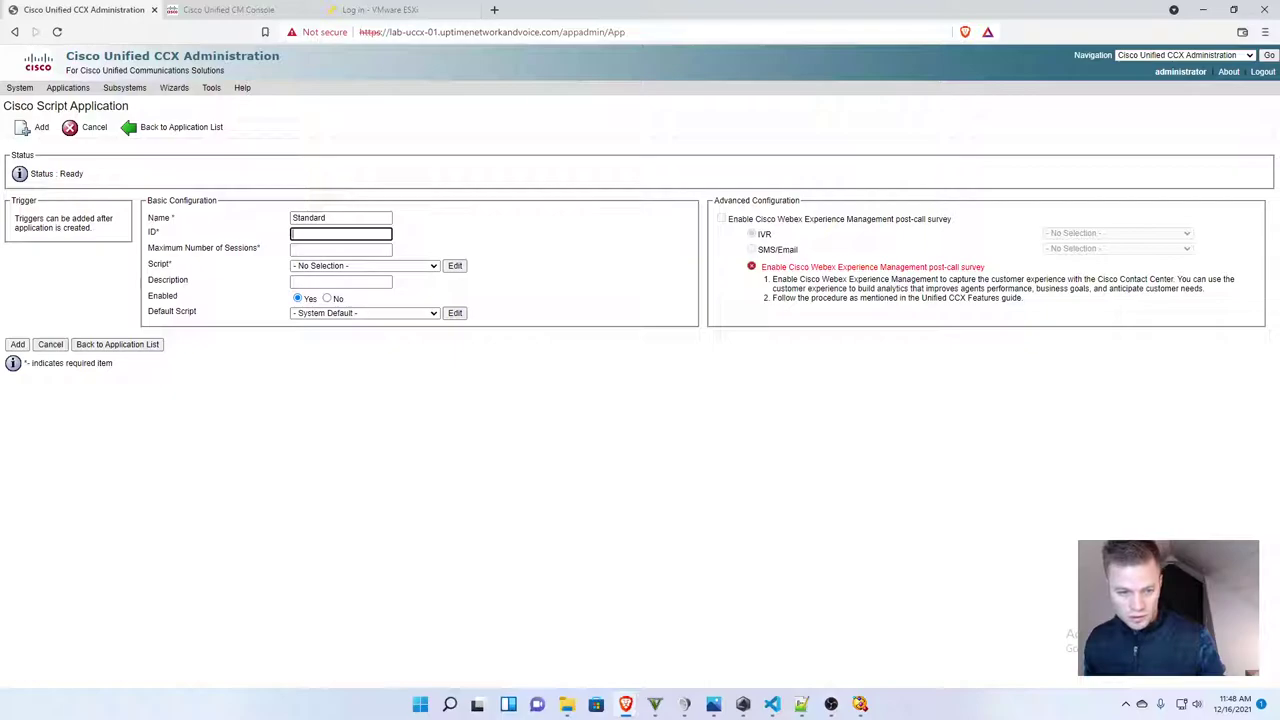
key("alt+Tab")
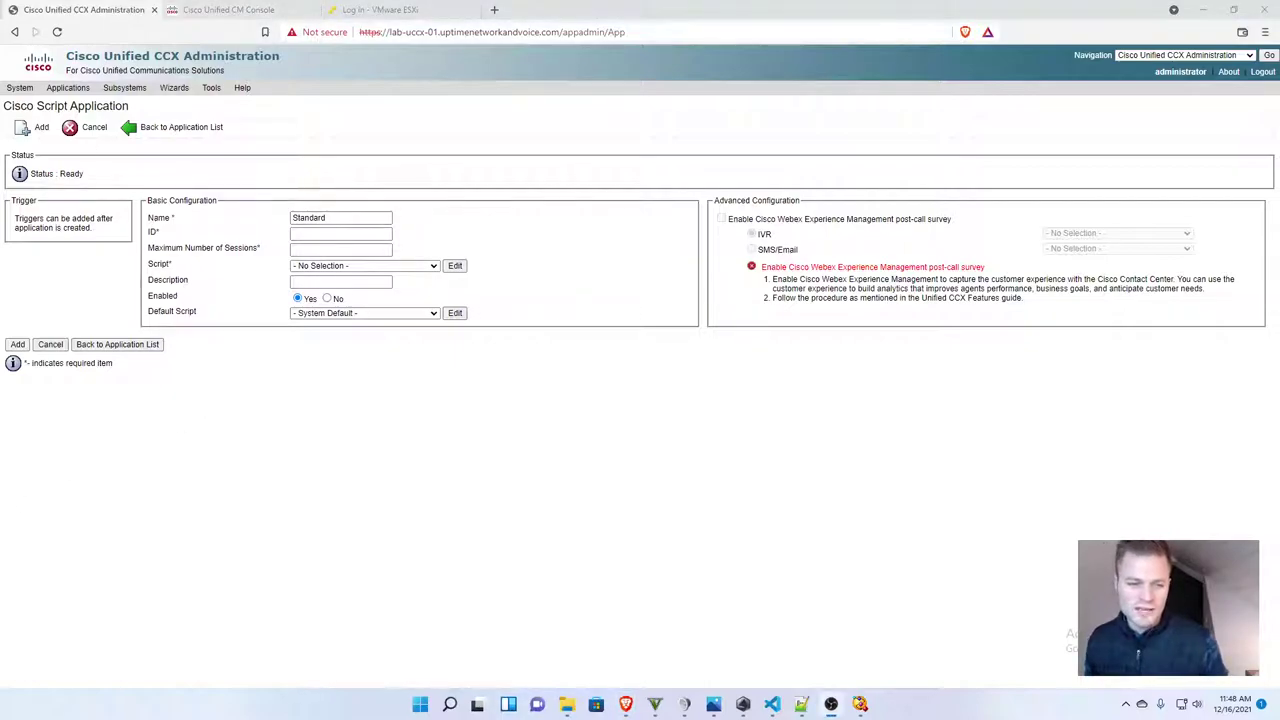
- Log in to Unified CM and search the Route Plan Report for patterns beginning with 8
left_click(265, 13)
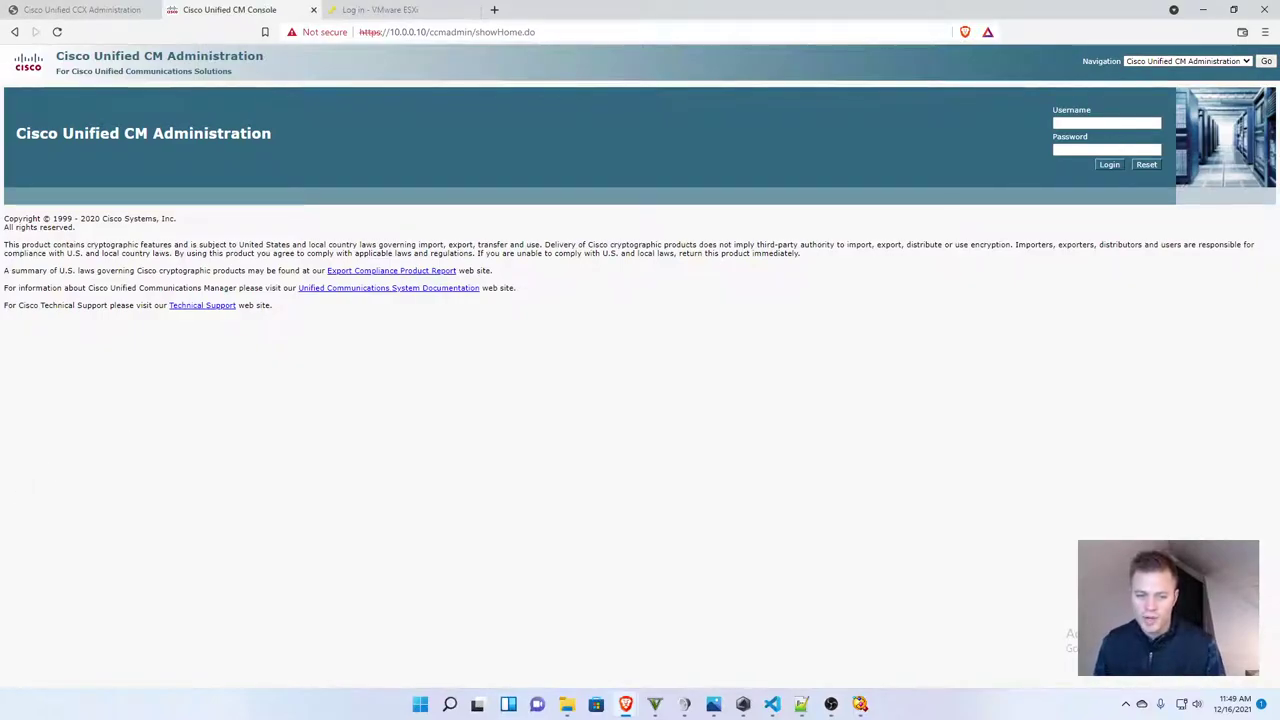
key("Return")
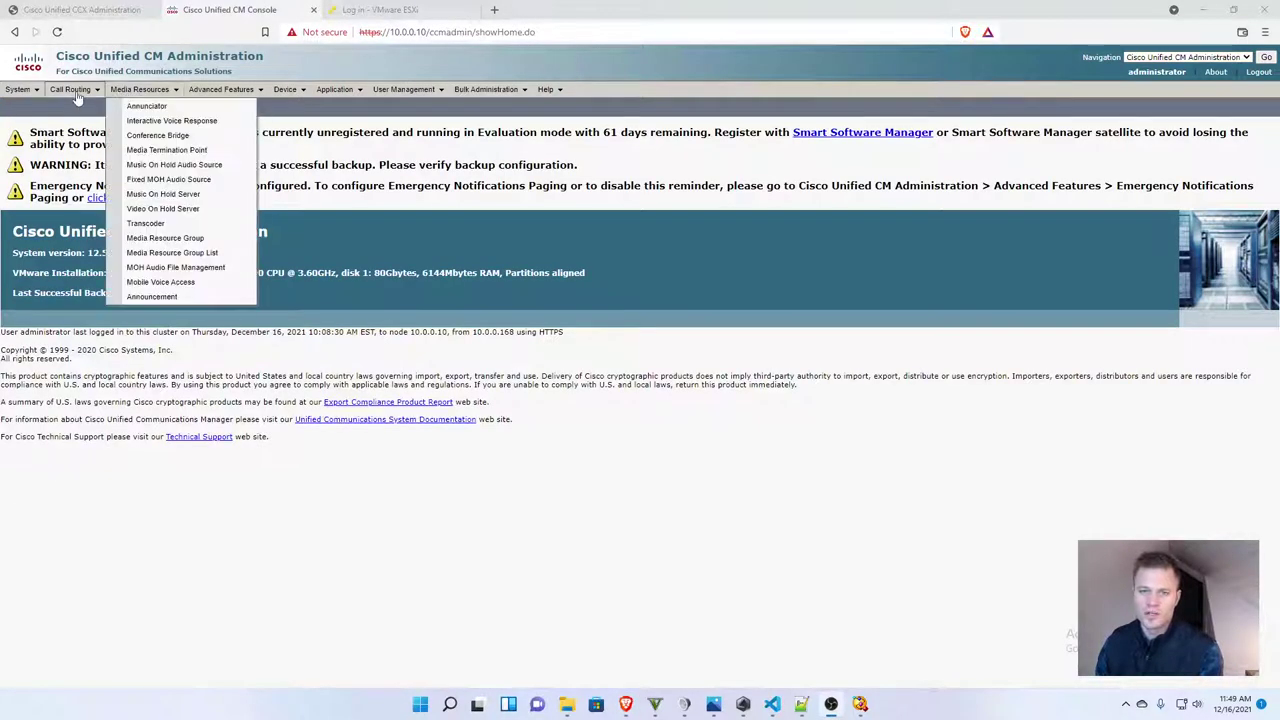
mouse_move(70, 89)
left_click(135, 373)
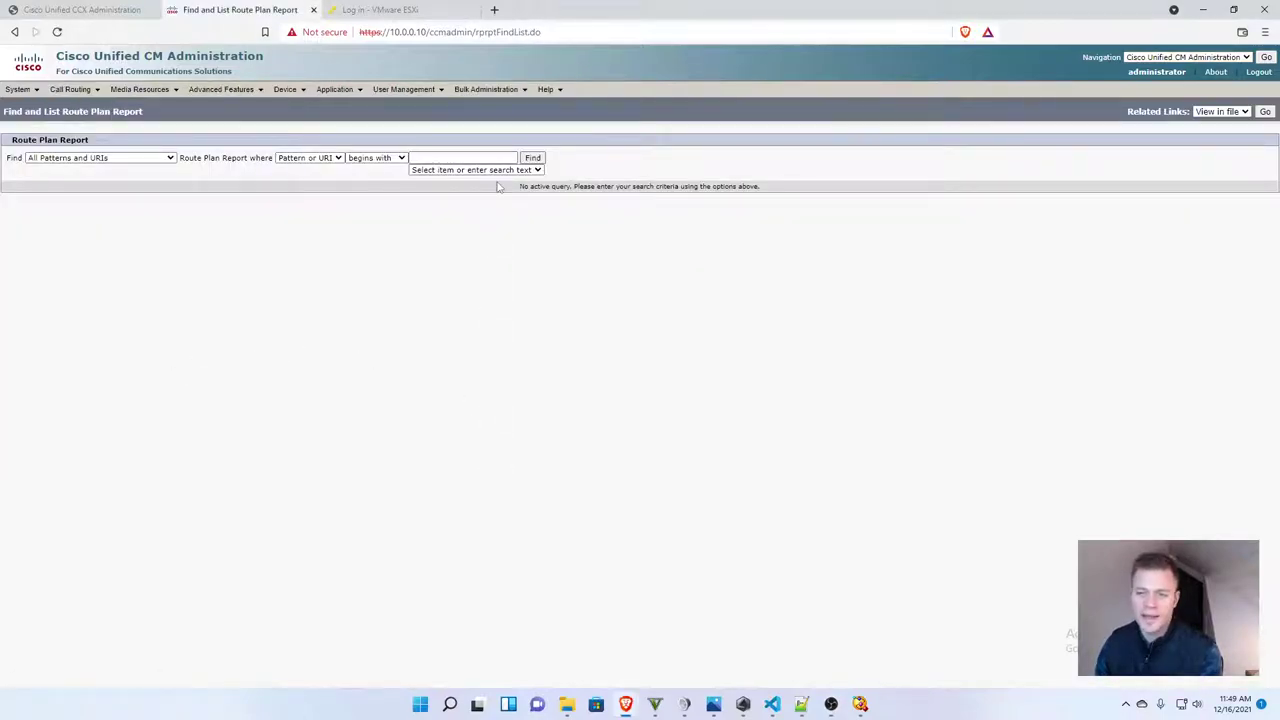
left_click(464, 157)
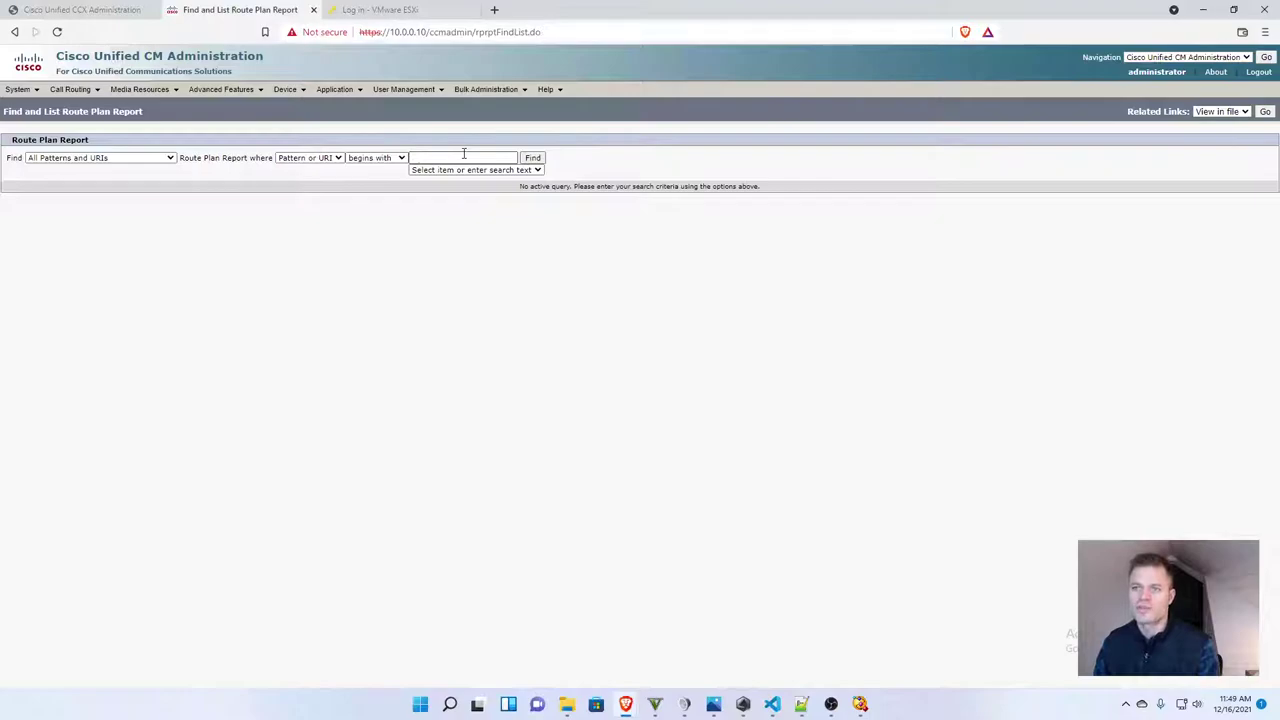
left_click(464, 157)
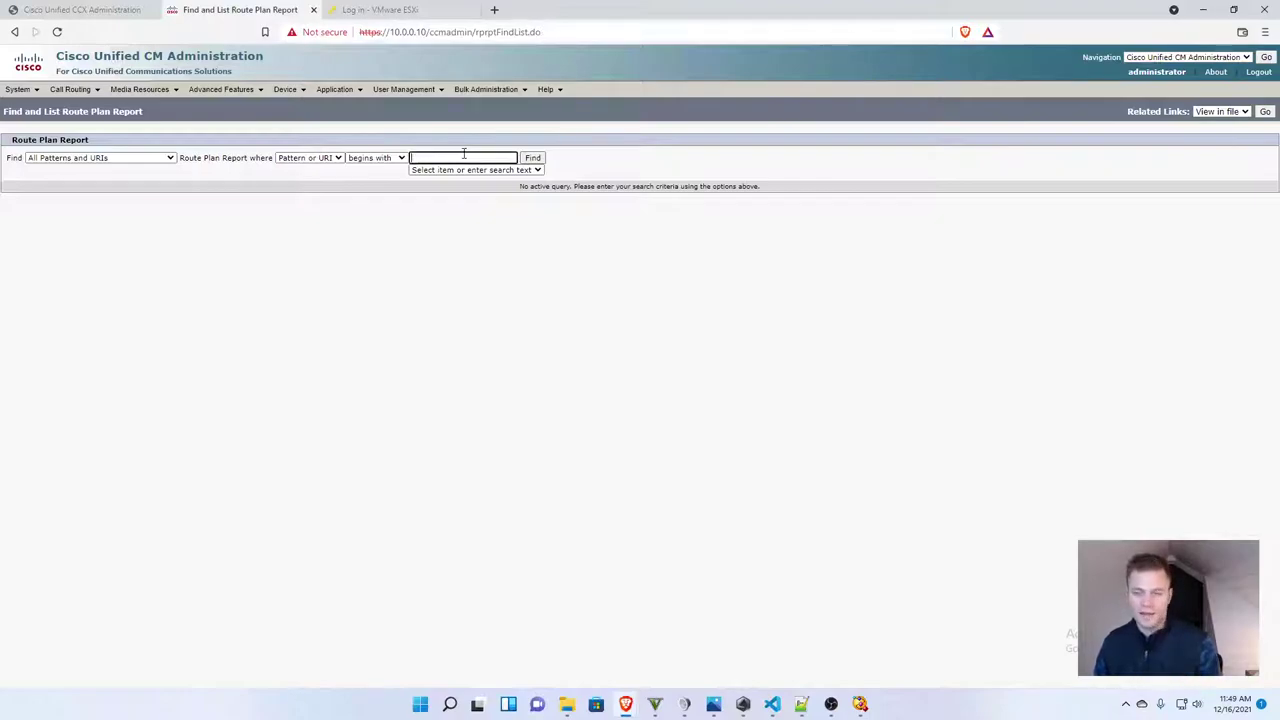
type("8")
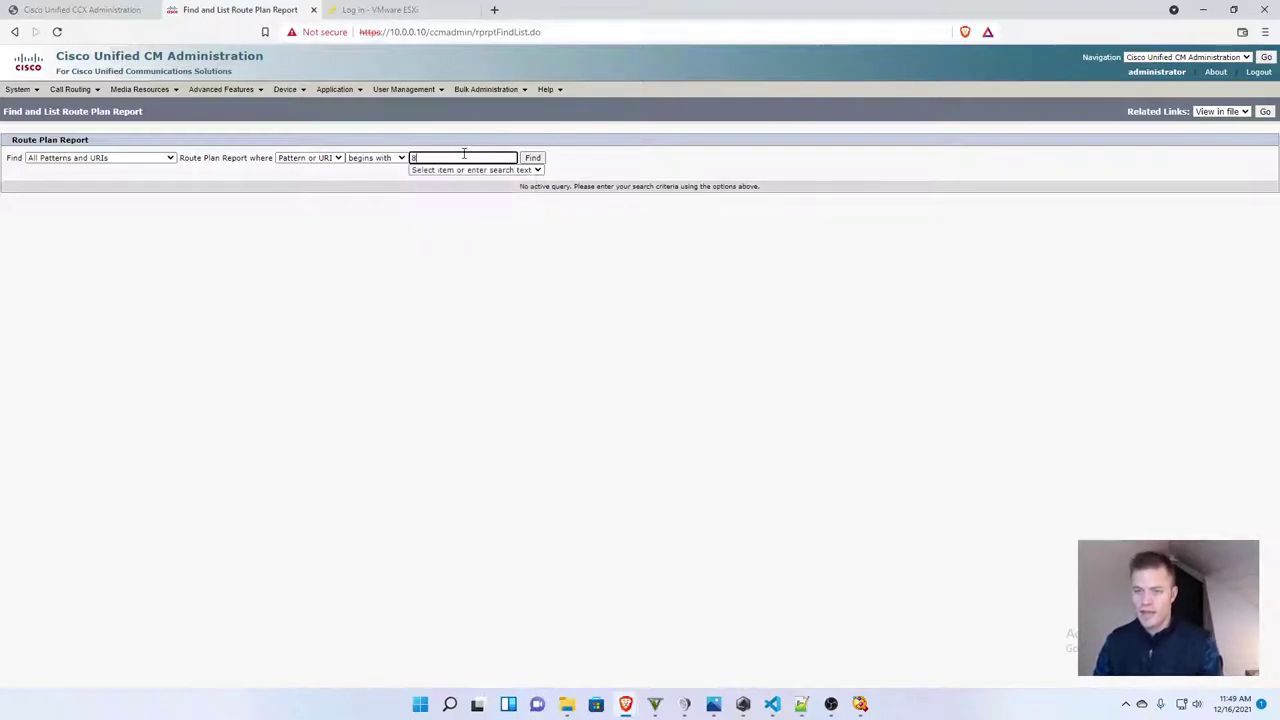
key("Return")
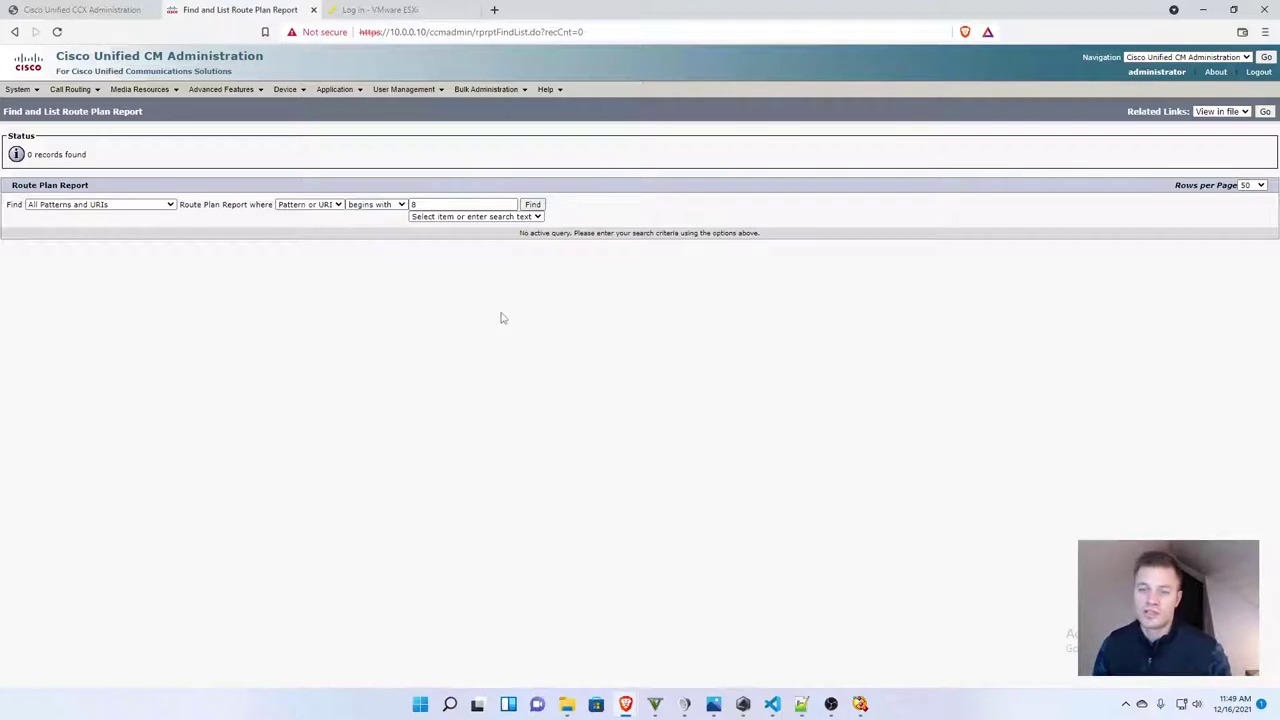
- Give the application ID 8000, a limit of 10 sessions and the Standard script
left_click(118, 9)
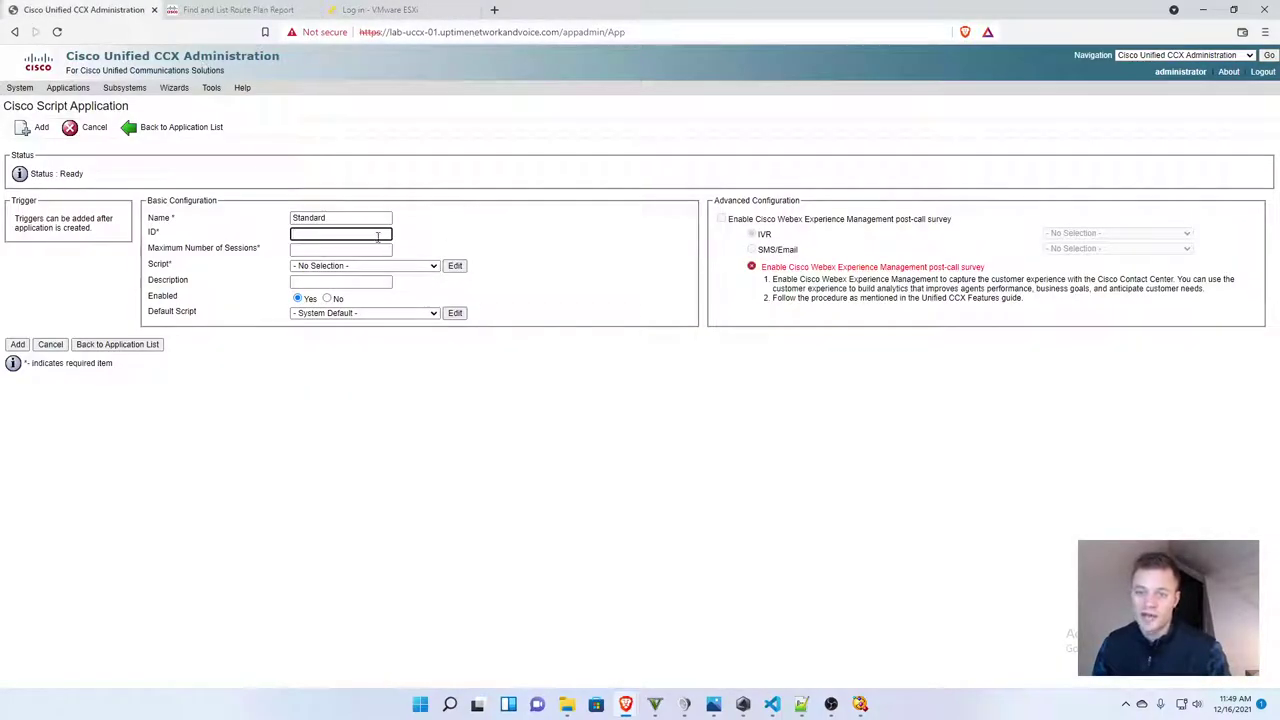
type("8000")
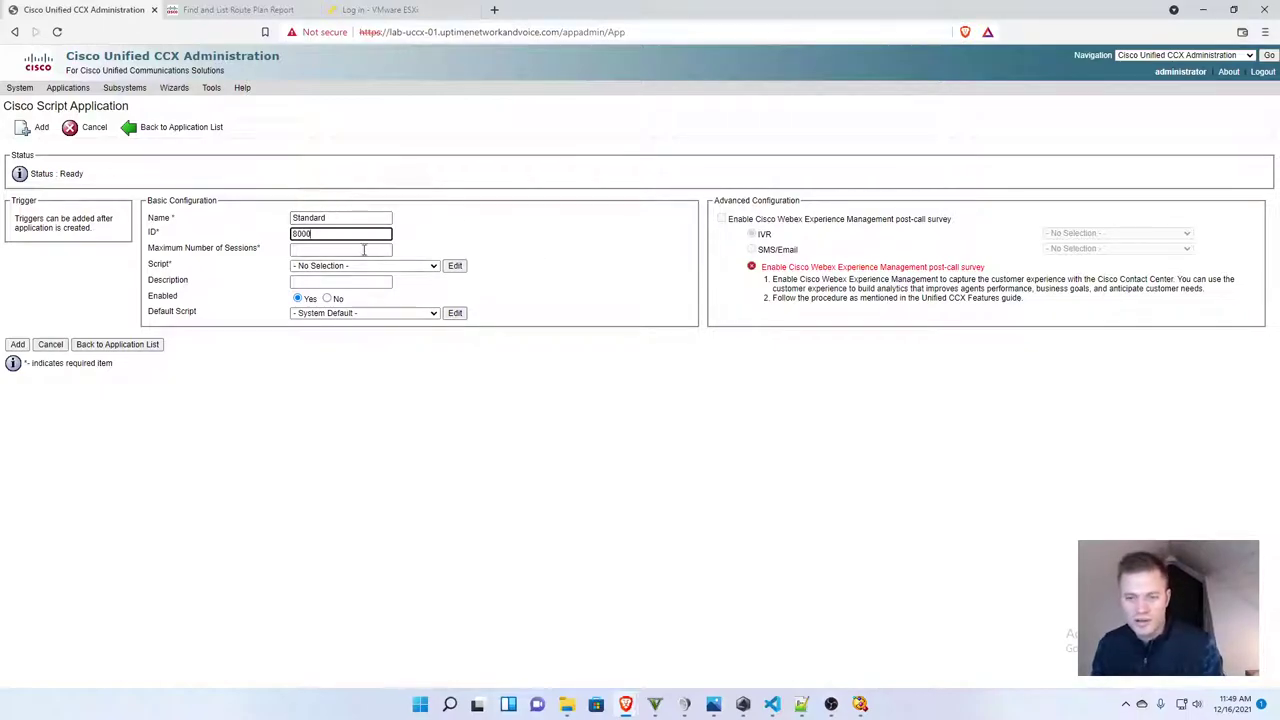
left_click(363, 251)
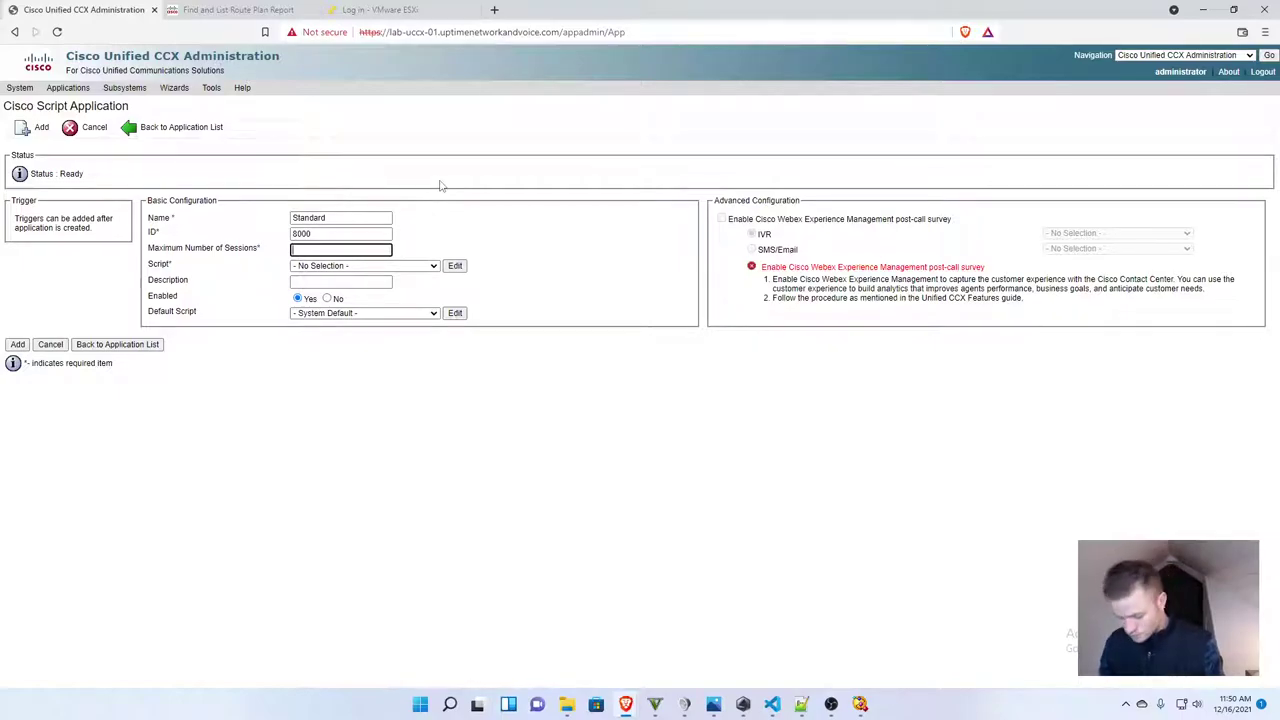
left_click(439, 243)
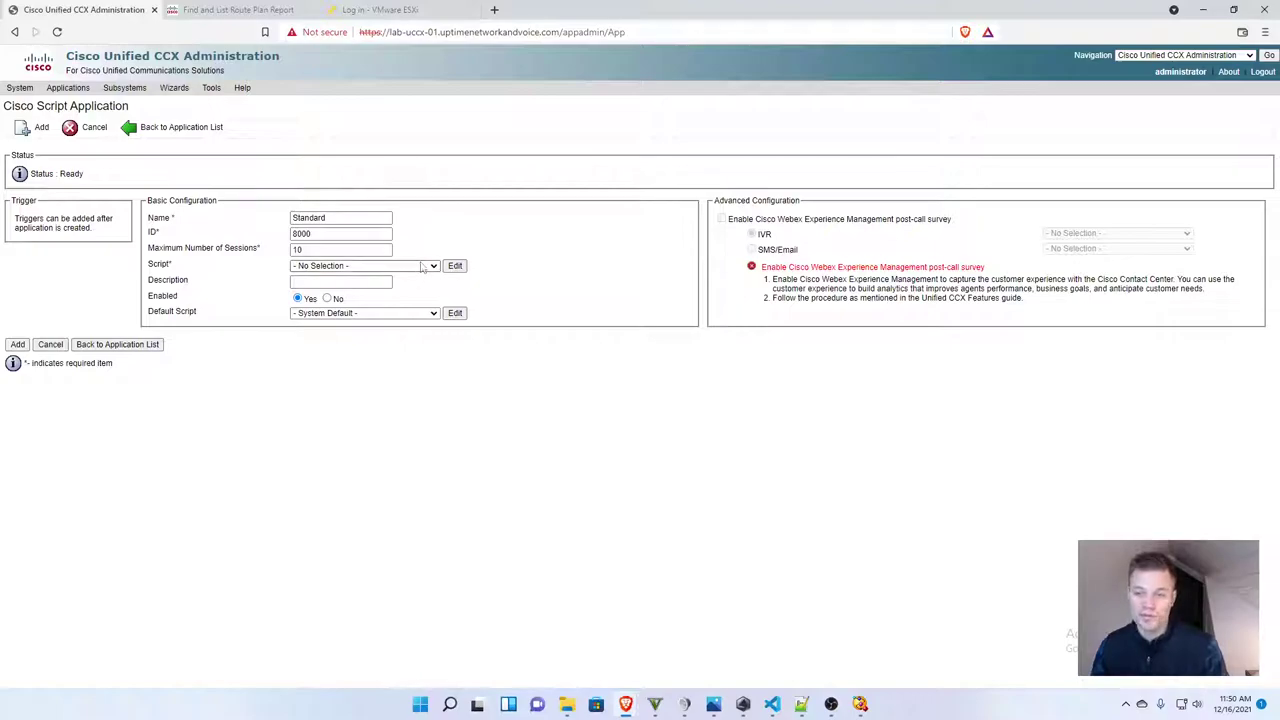
left_click(428, 268)
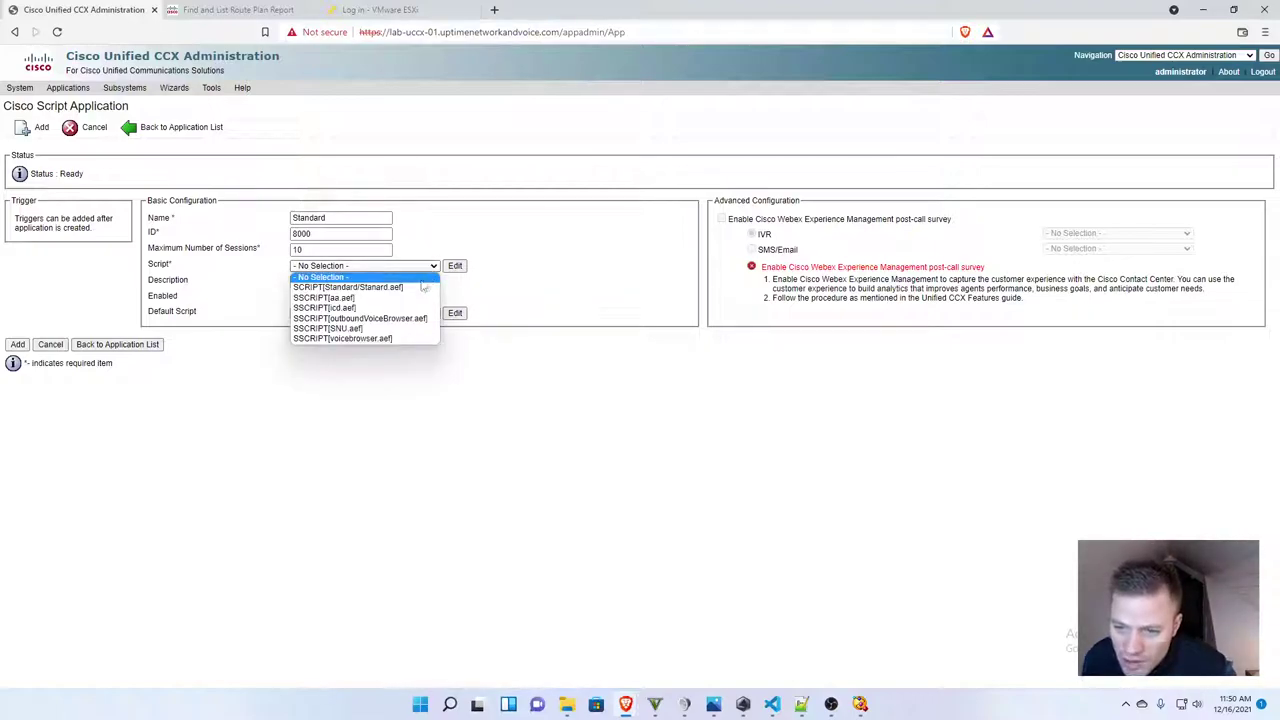
left_click(424, 287)
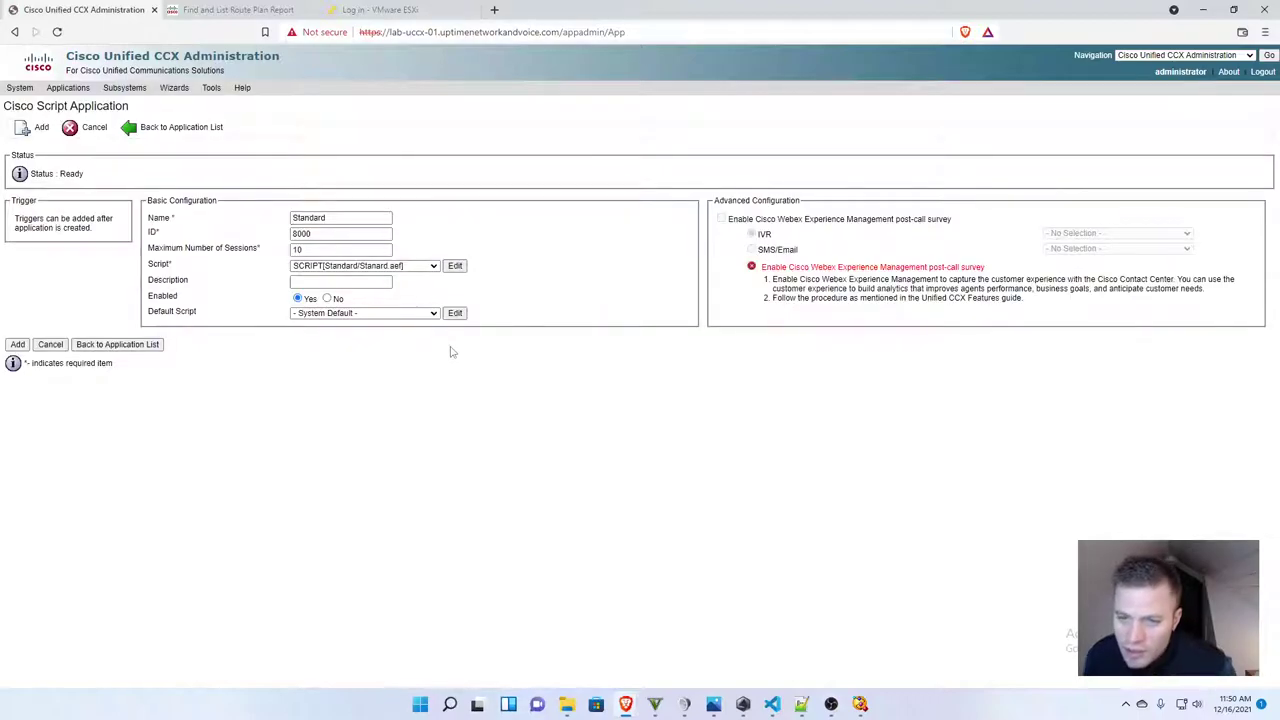
- Set the description to 'Standard' and add the application
left_click(341, 283)
type("Standard")
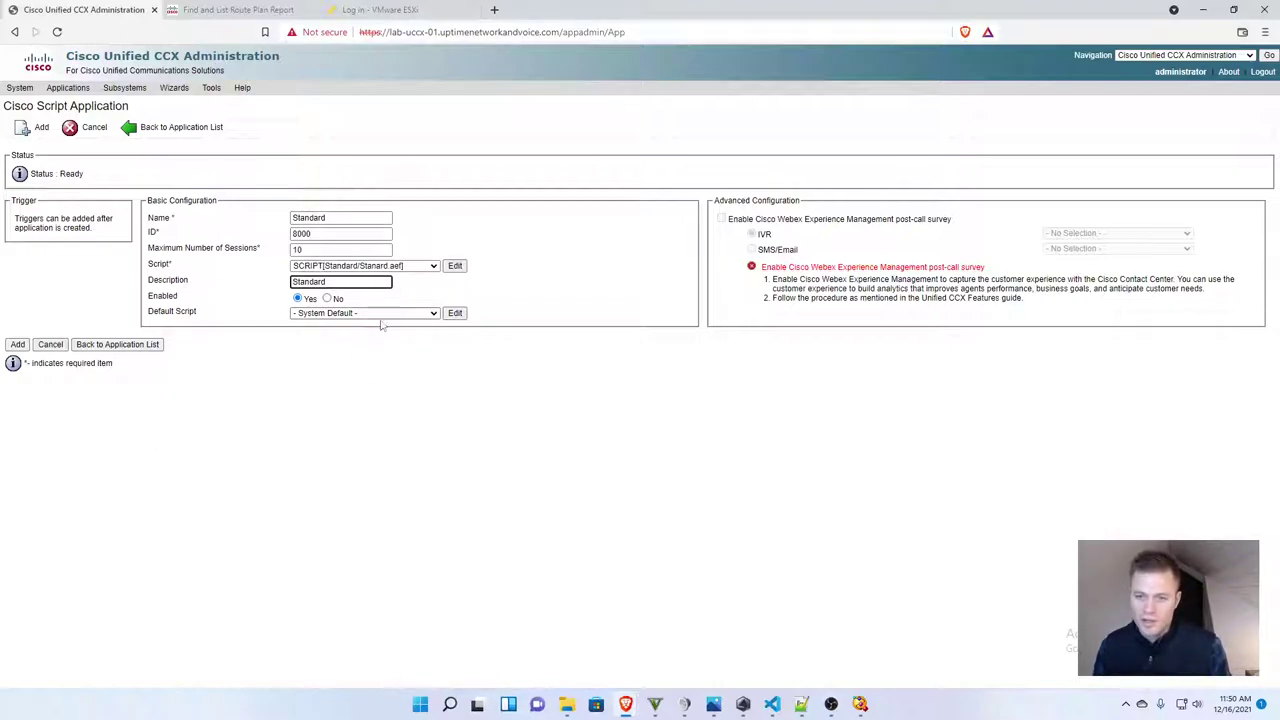
left_click(414, 373)
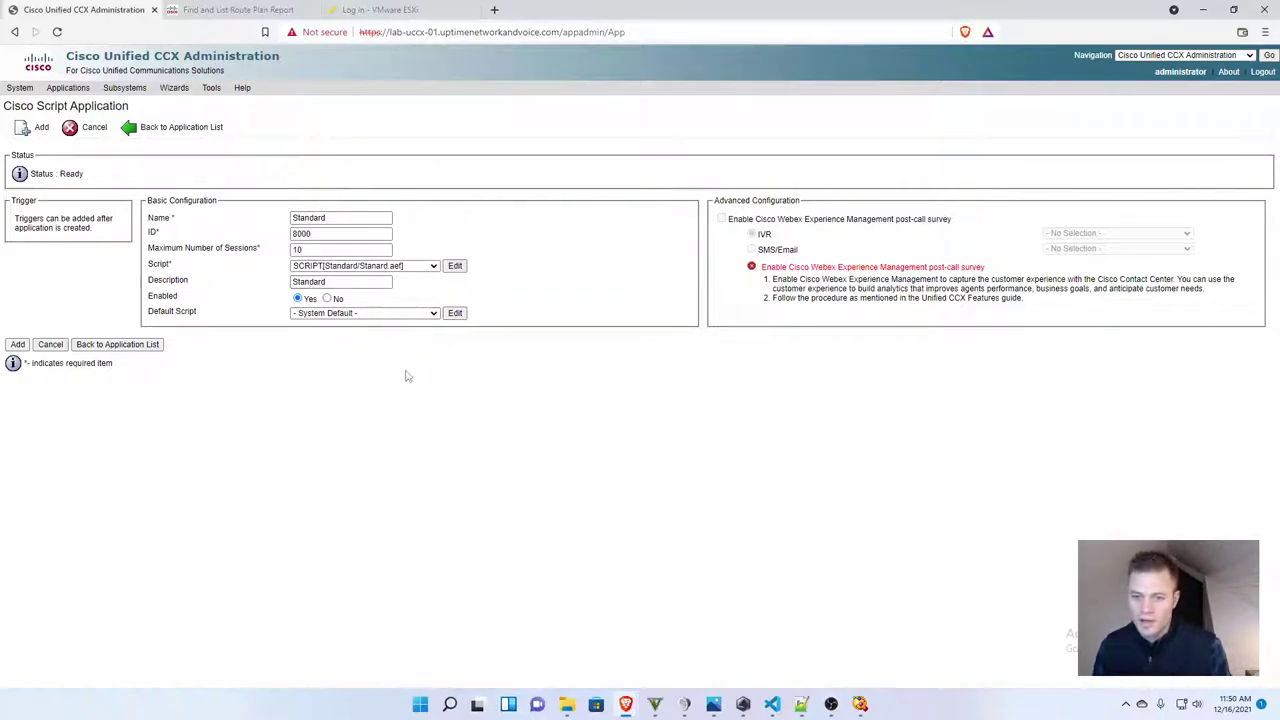
left_click(18, 345)
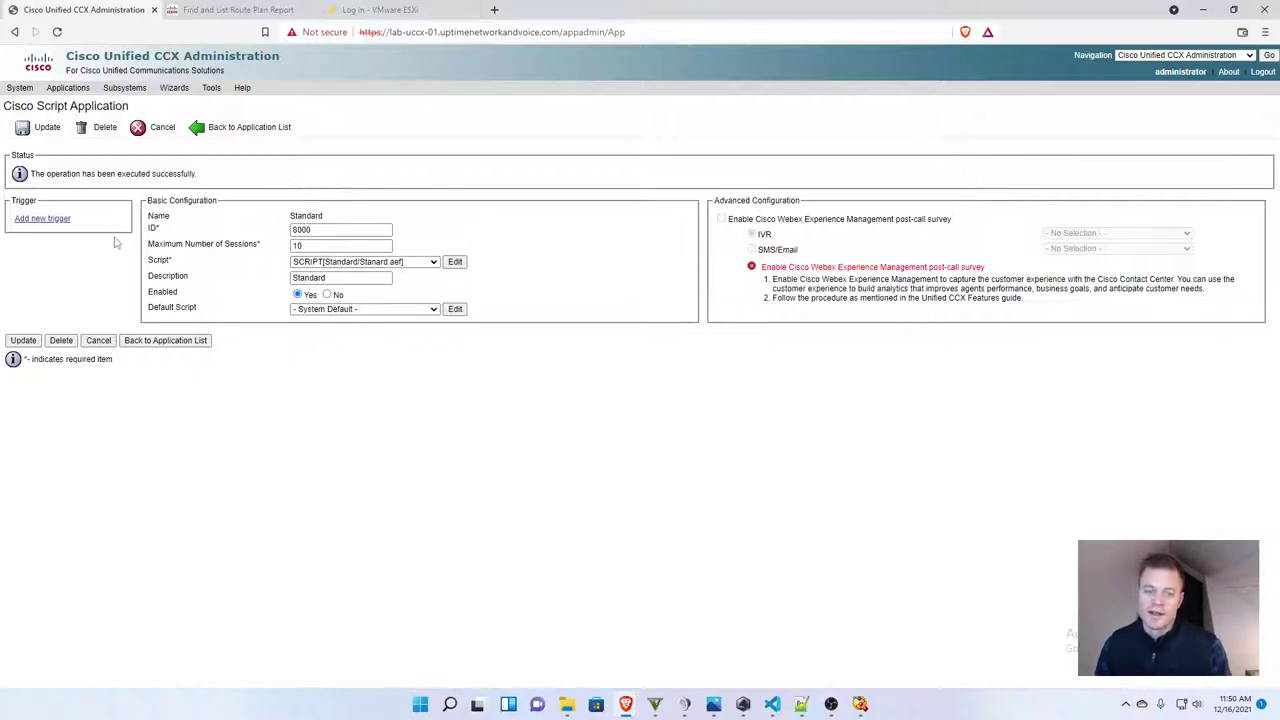
- Start a Unified CM Telephony Trigger for the application with directory number 8000
left_click(40, 219)
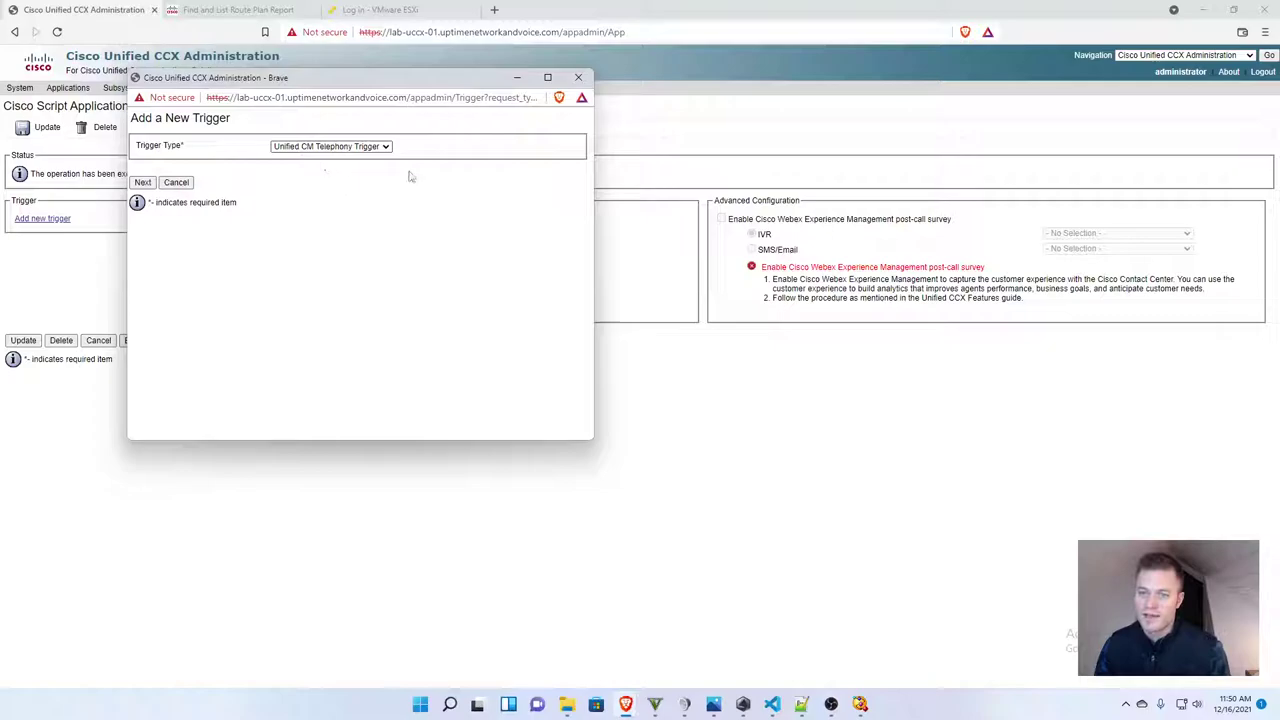
left_click(142, 183)
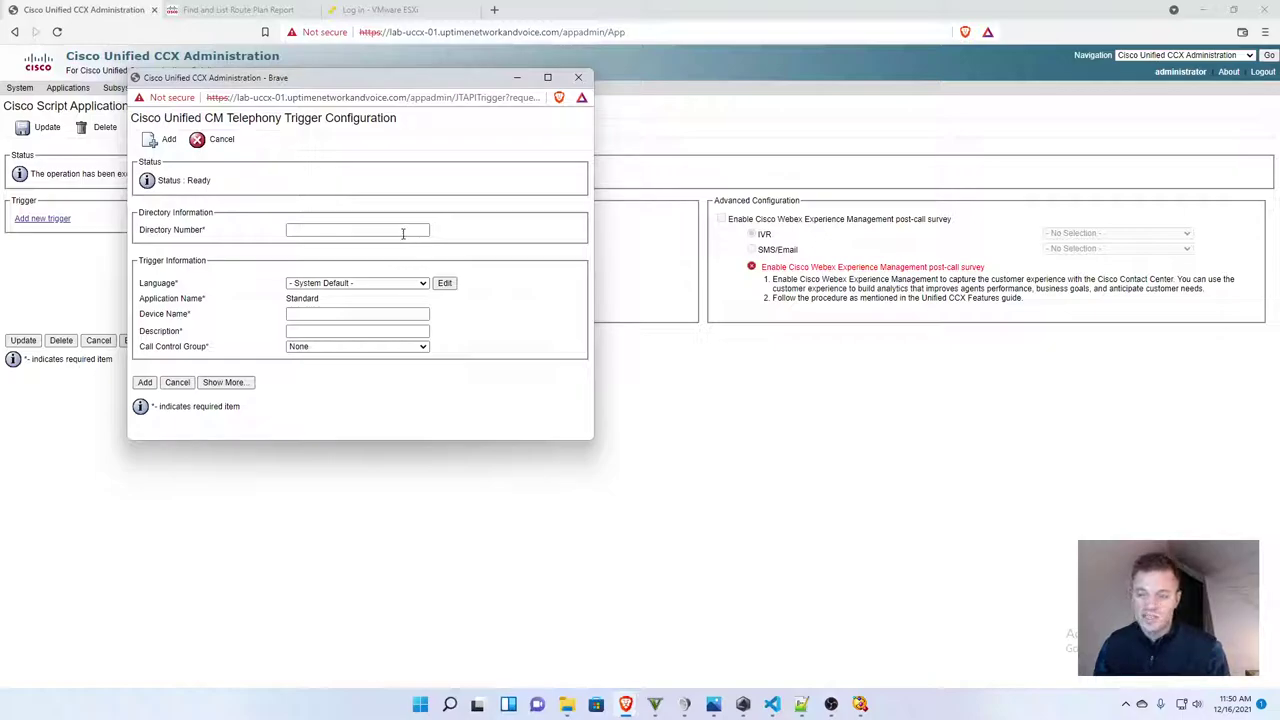
left_click(403, 233)
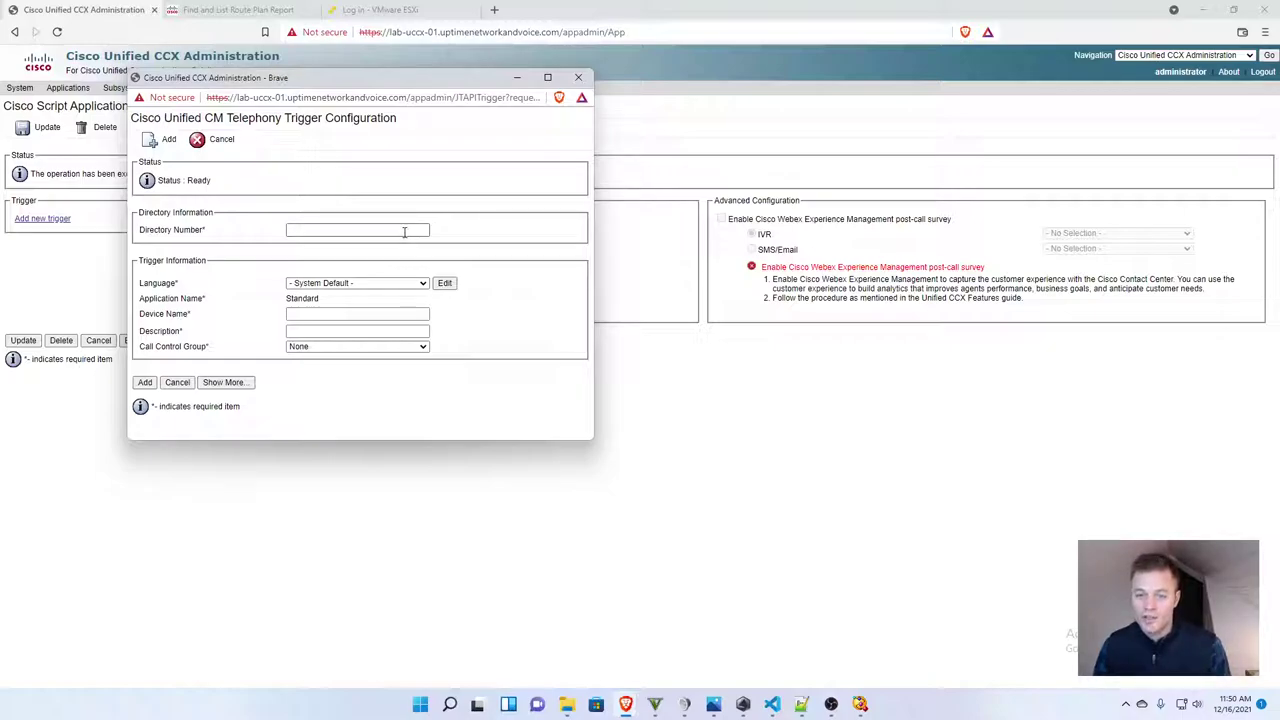
left_click(323, 231)
left_click(324, 229)
type("8")
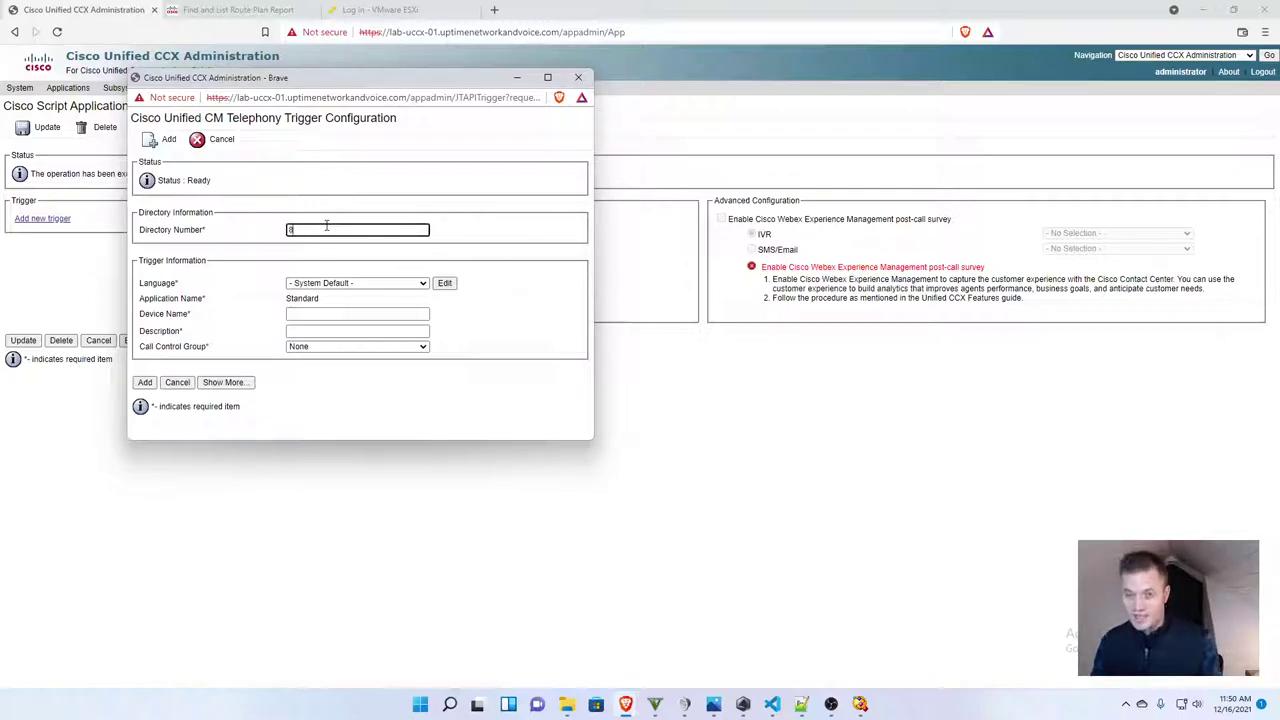
type("000")
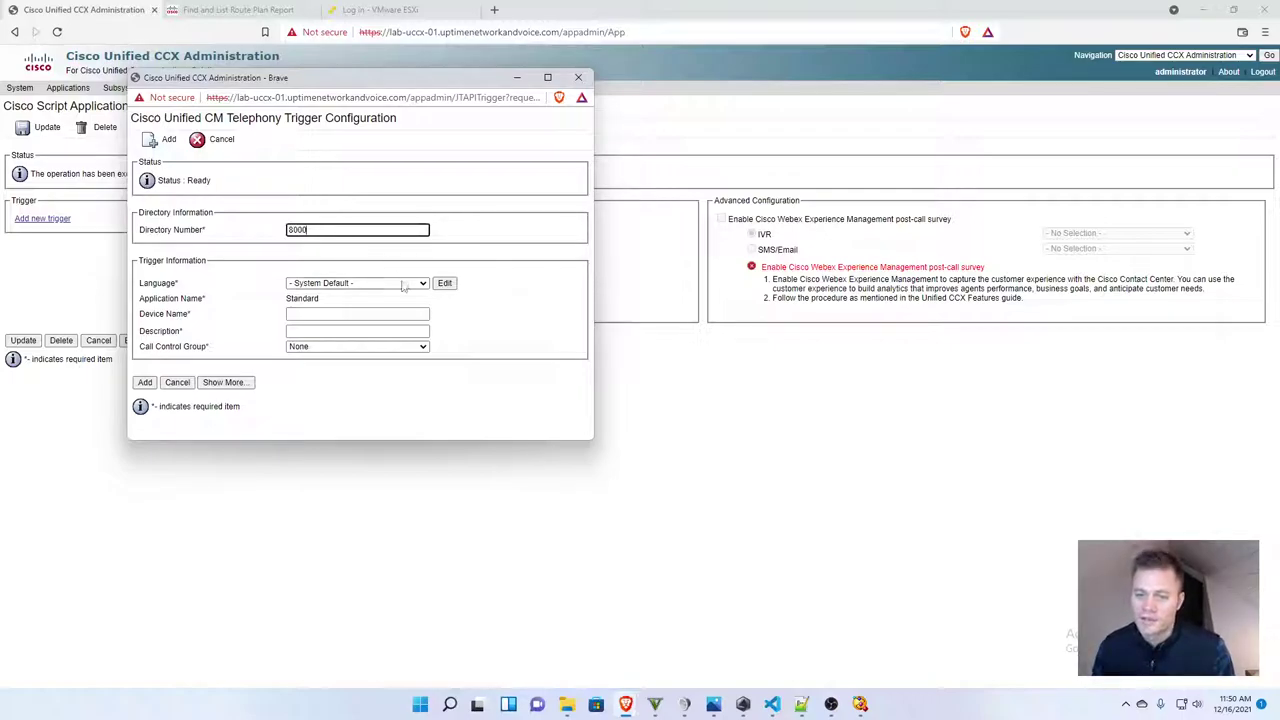
- Set English (United States), device and description Standard, group Inbound(2), and add the trigger
left_click(400, 283)
left_click(350, 334)
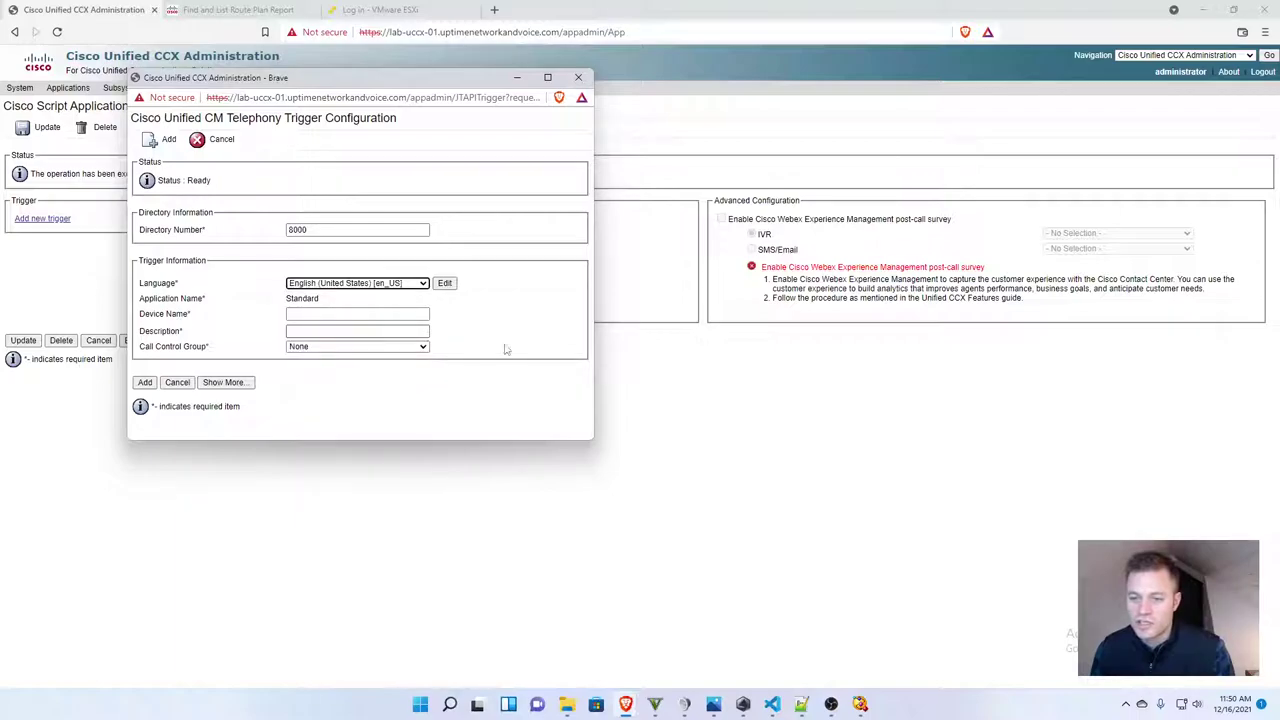
left_click(345, 314)
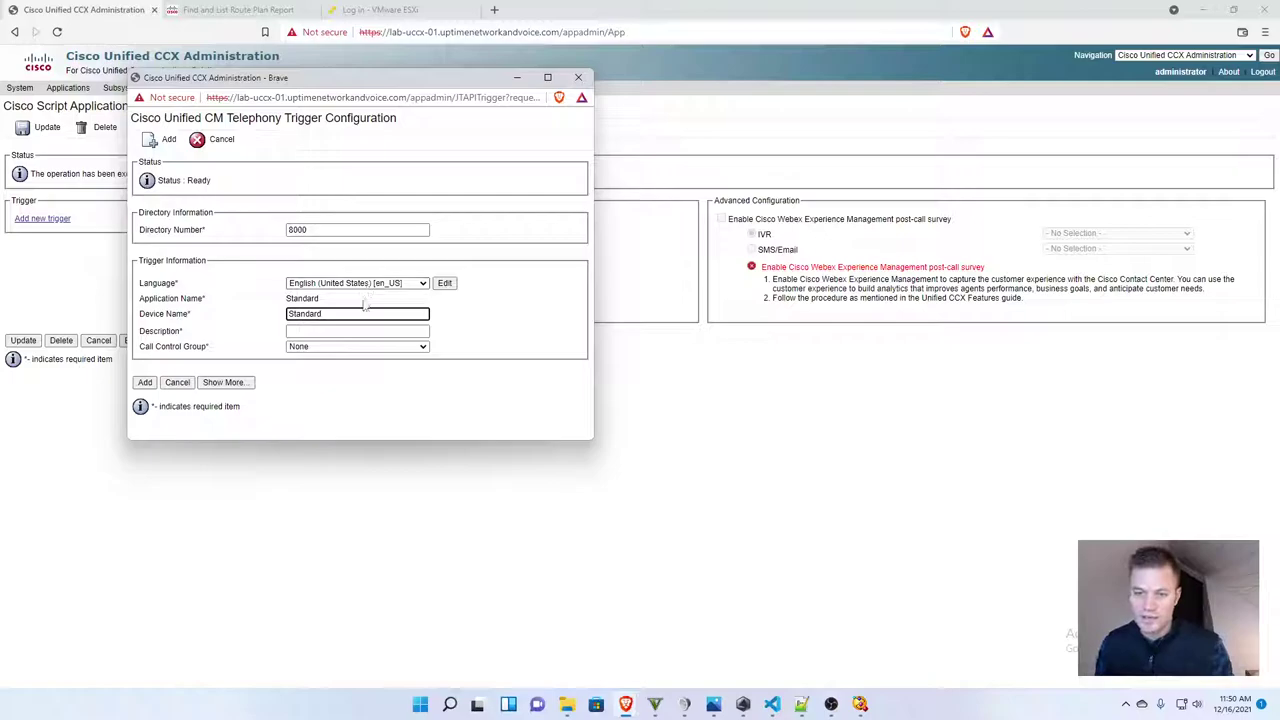
key("Tab")
type("Itandar")
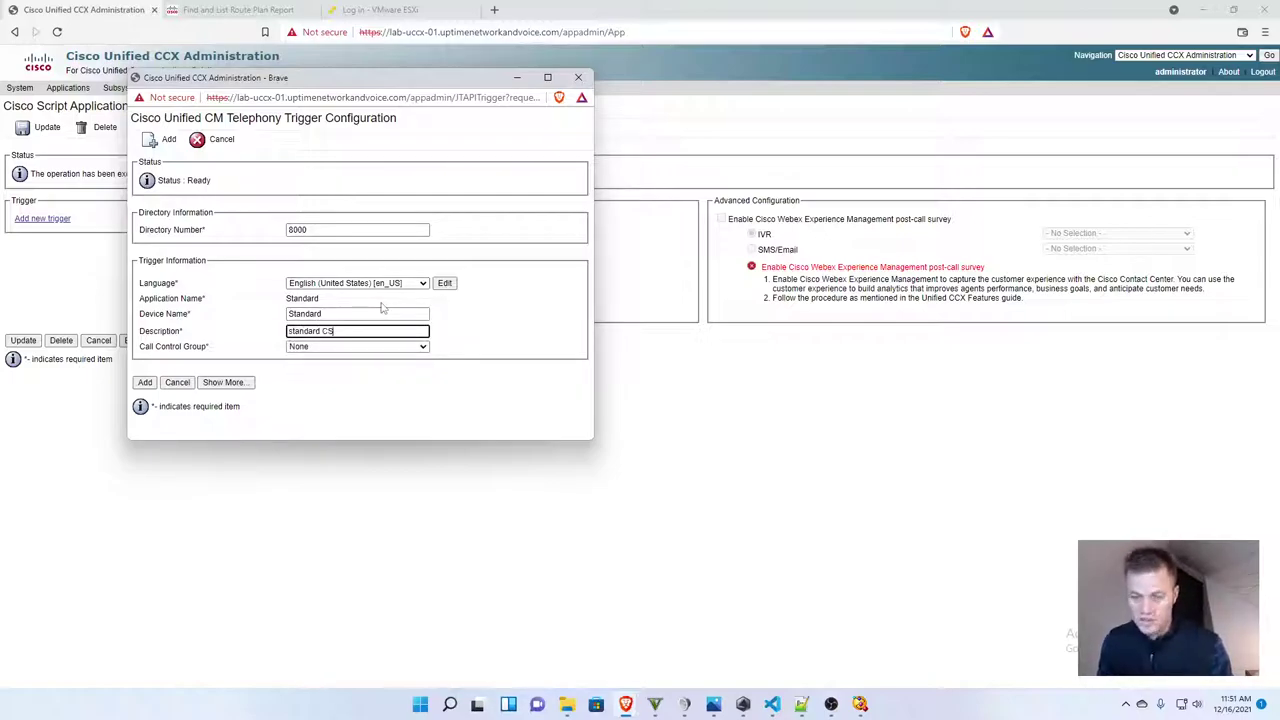
left_click(423, 347)
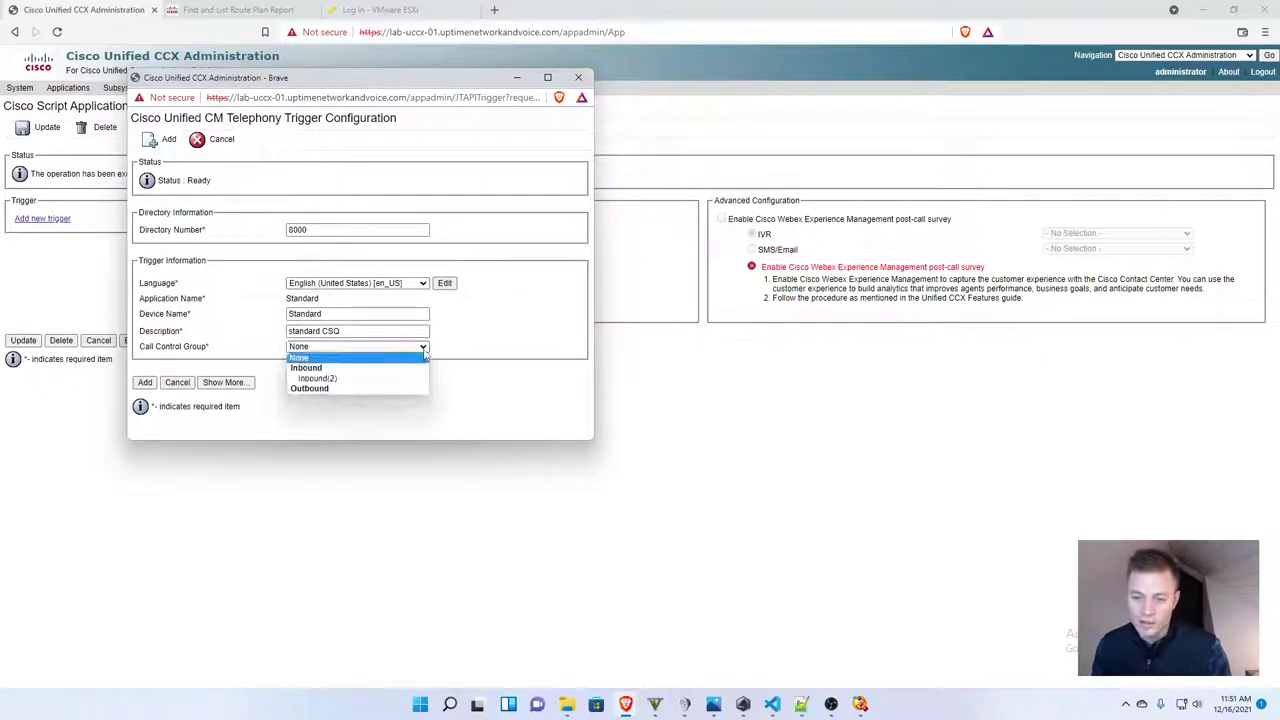
left_click(412, 379)
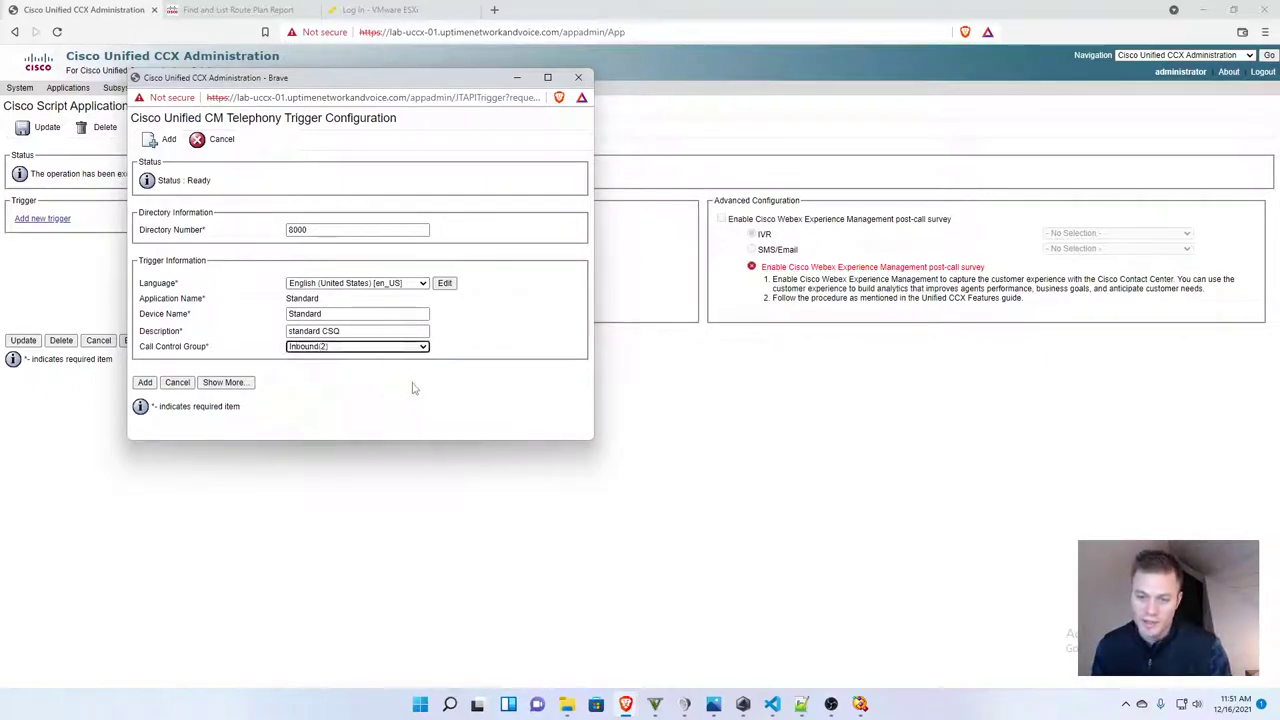
left_click(145, 382)
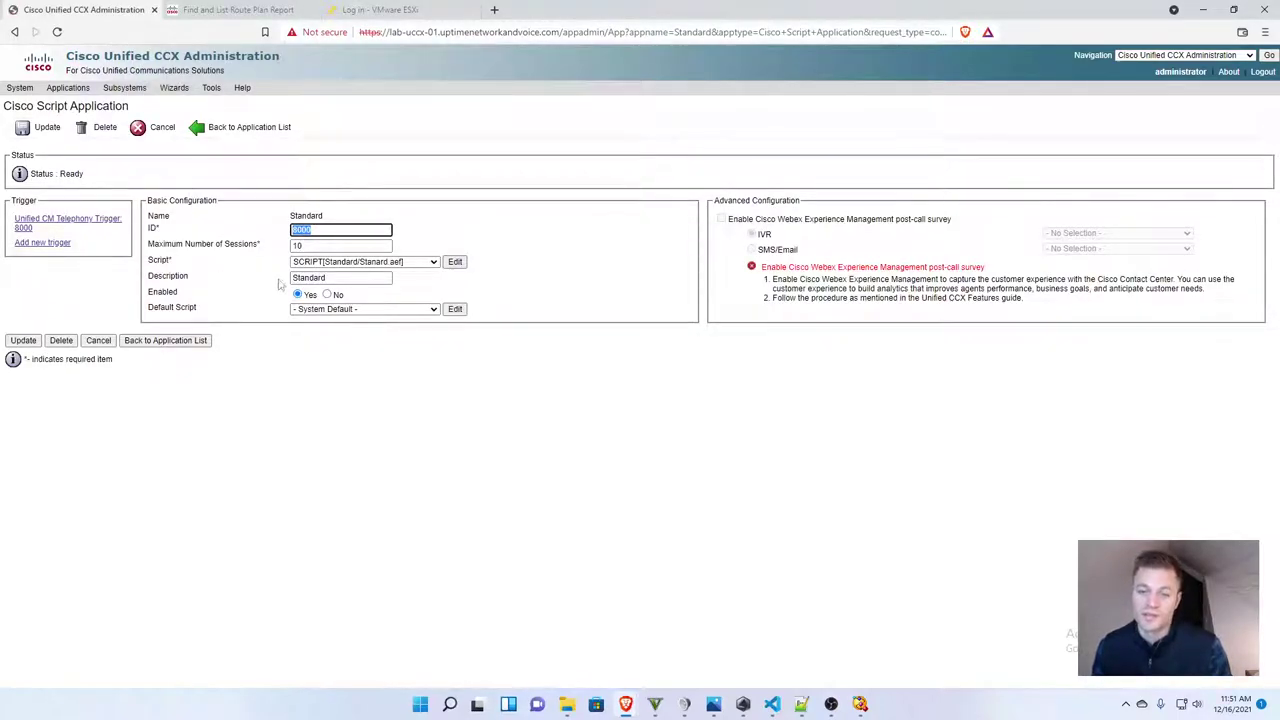
left_click(232, 9)
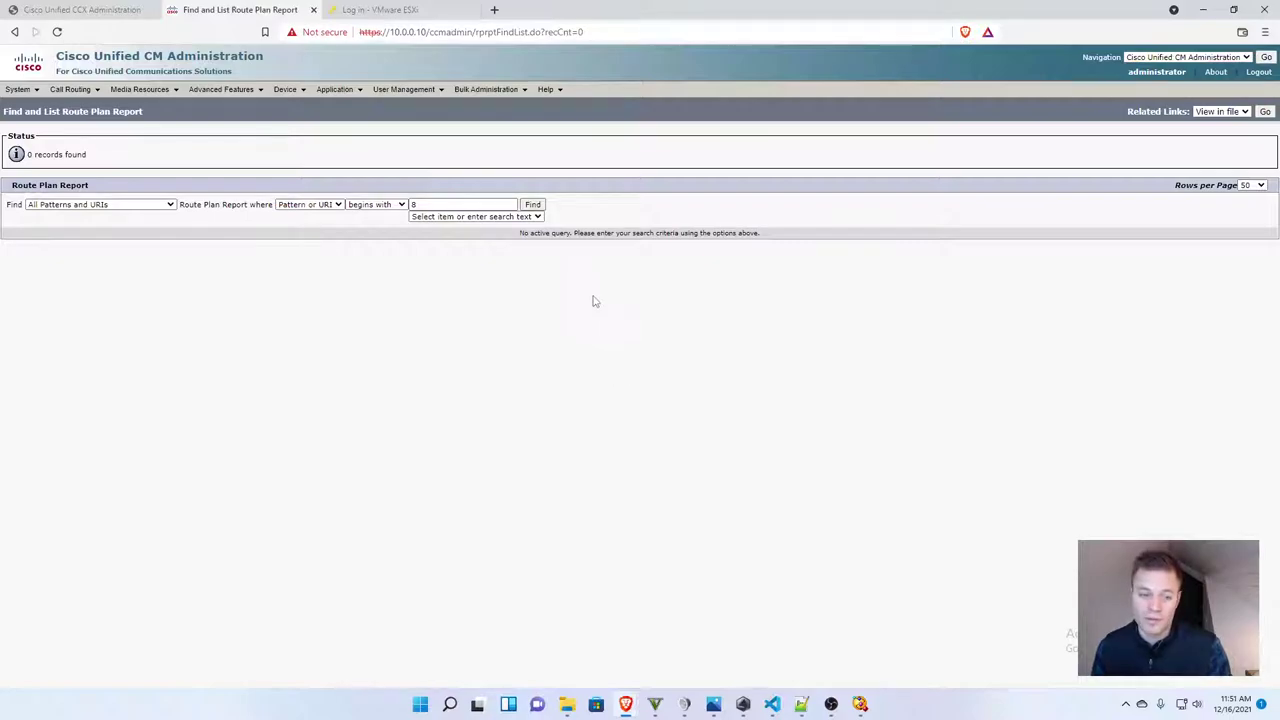
left_click(534, 205)
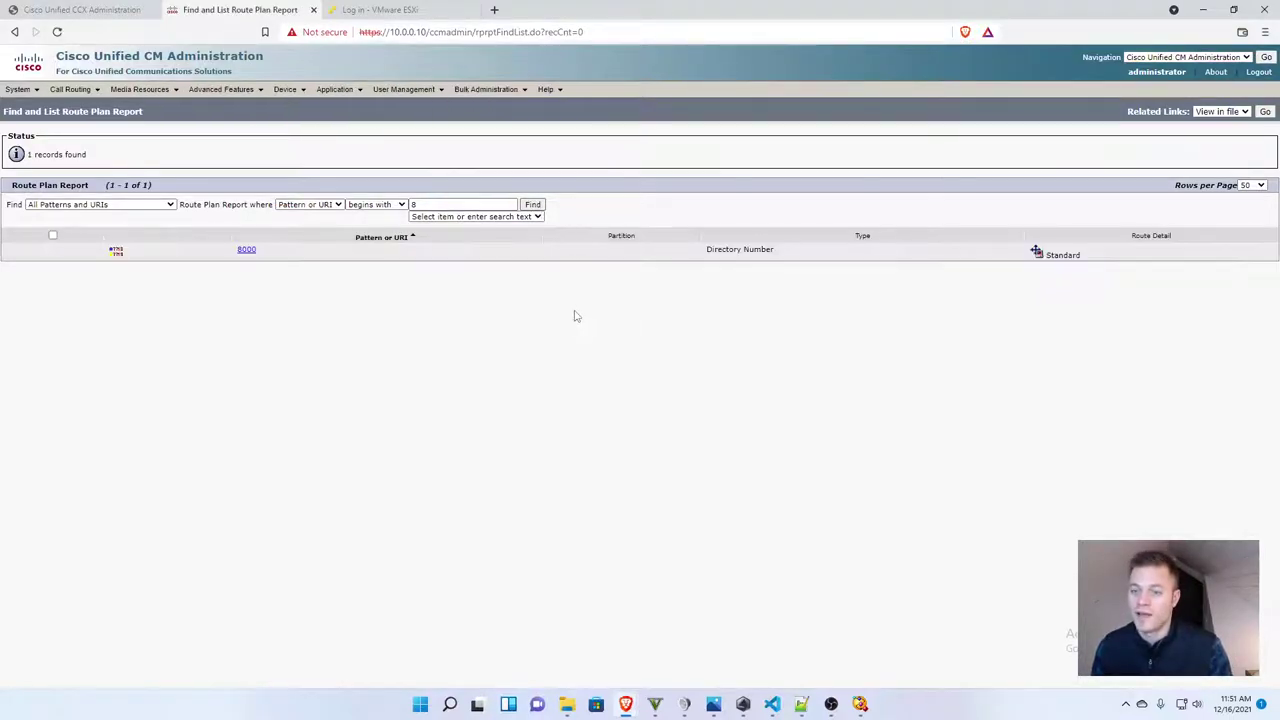
left_click(1037, 254)
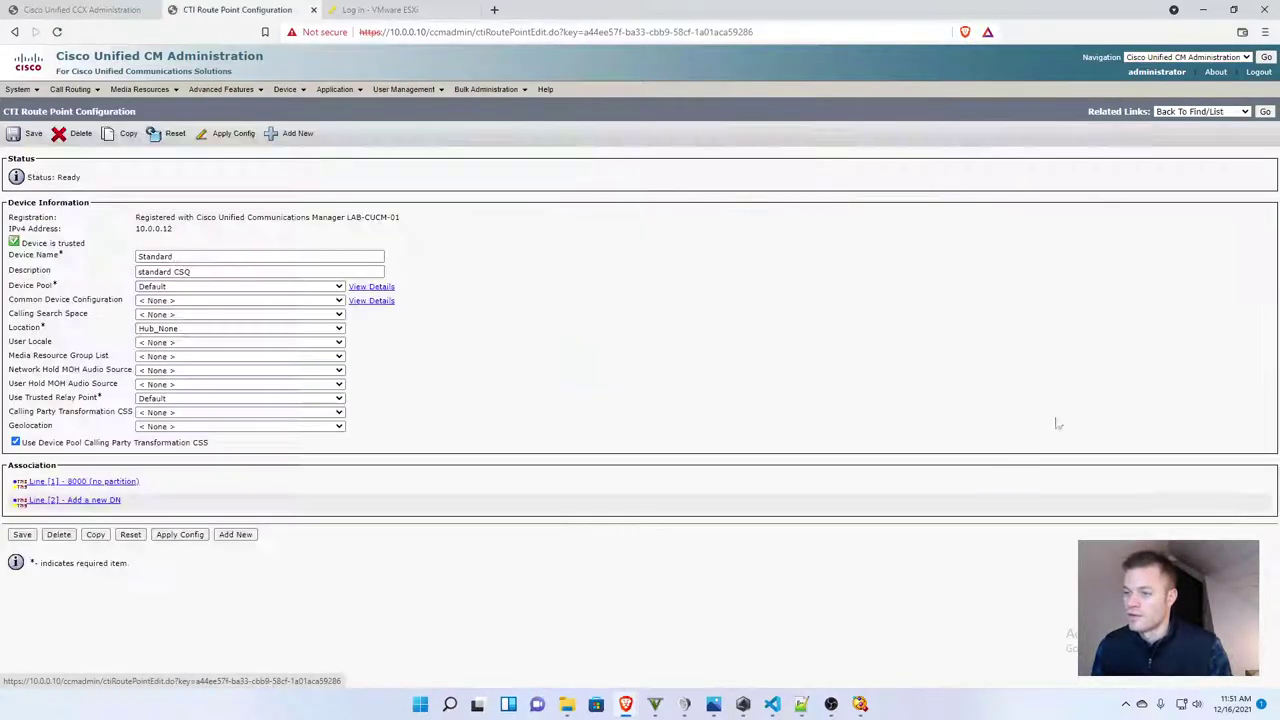
left_click_drag(185, 231, 135, 229)
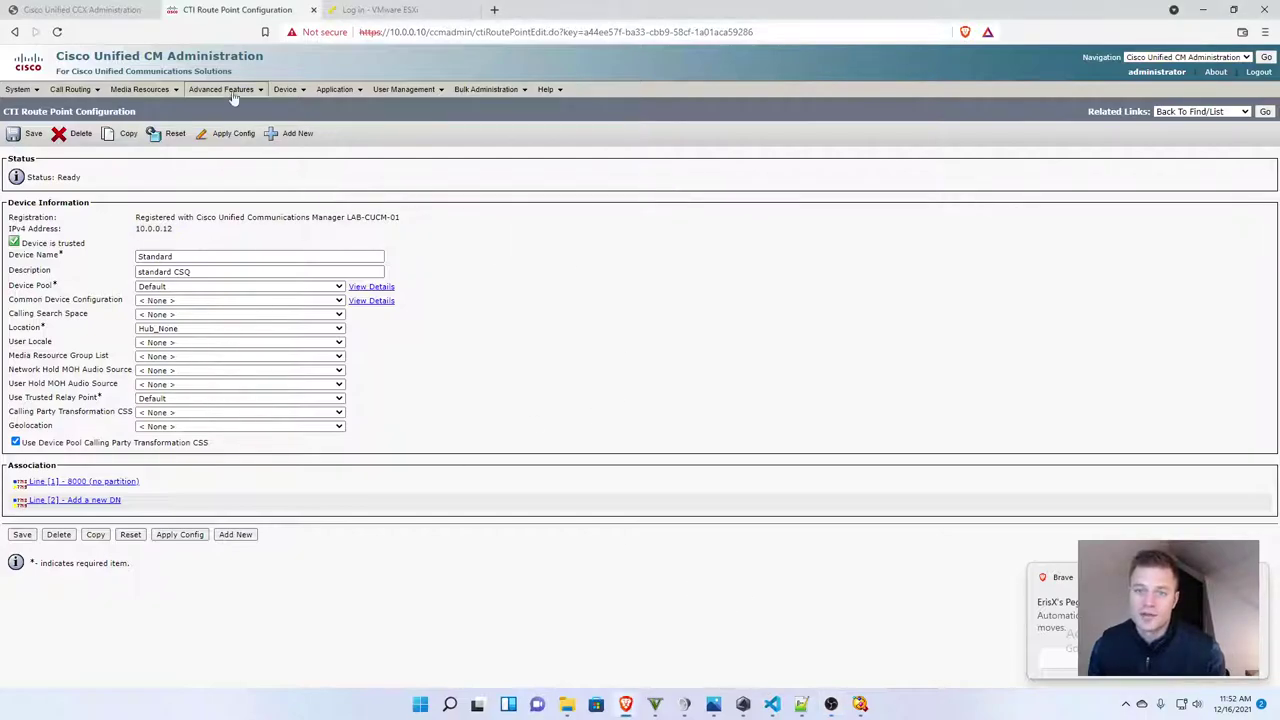
left_click(113, 9)
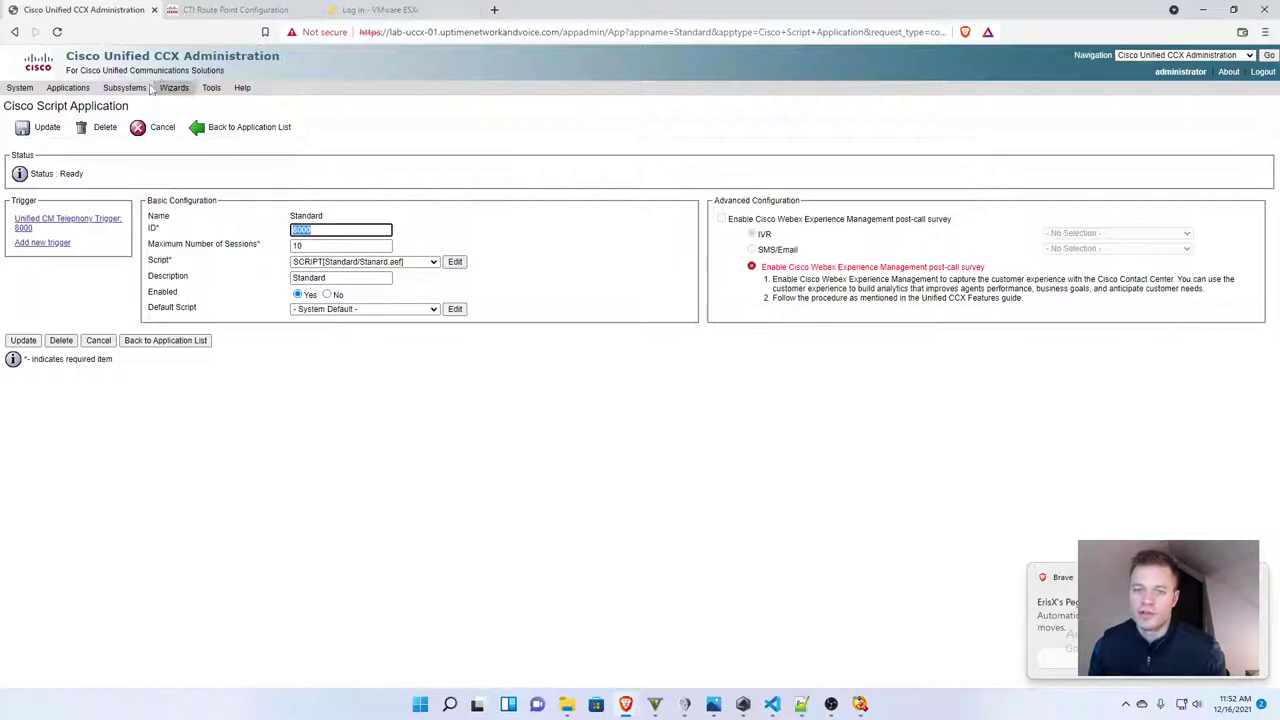
- Open the agent's resource page, check the Standard skill and select the IPCC Extension
mouse_move(124, 87)
mouse_move(150, 121)
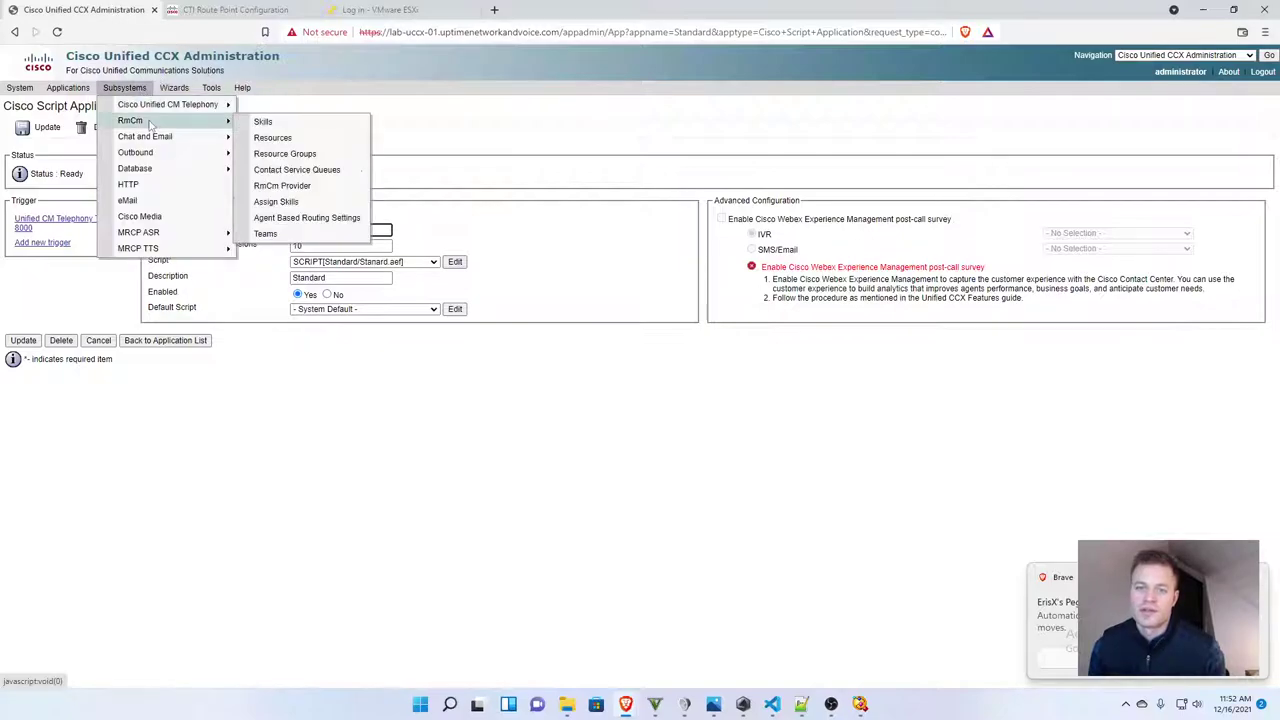
left_click(320, 139)
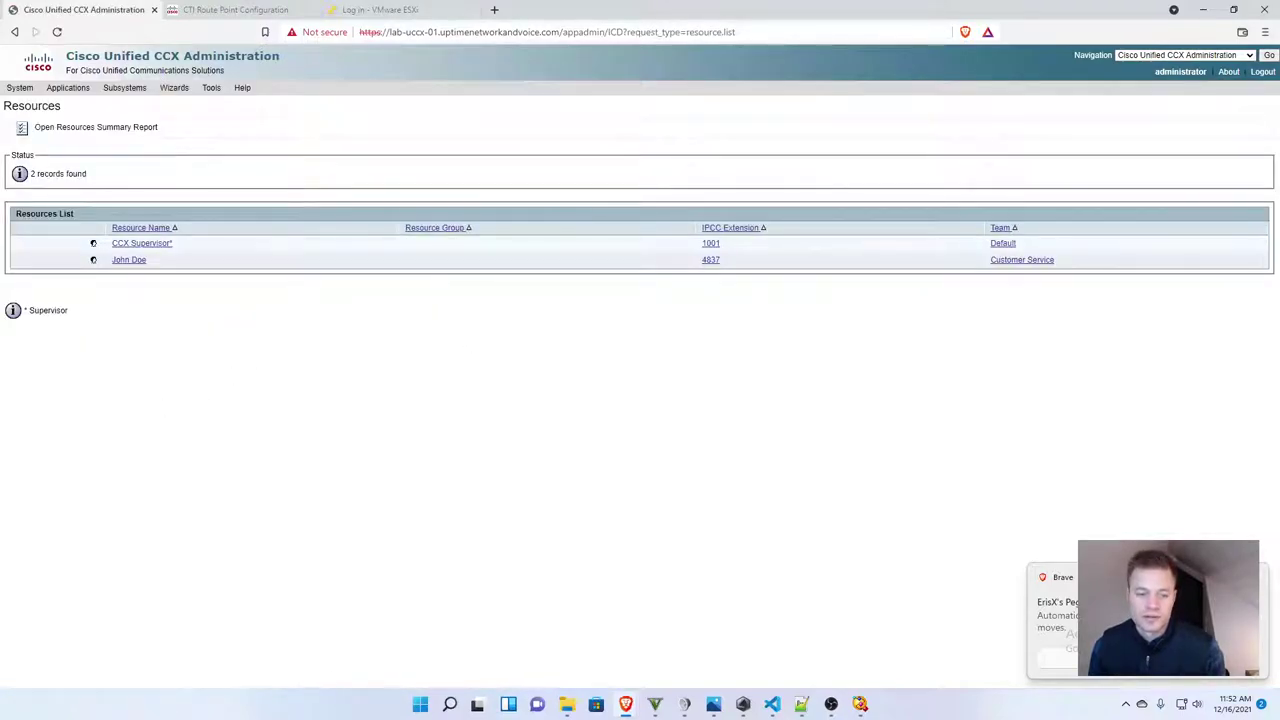
left_click(128, 260)
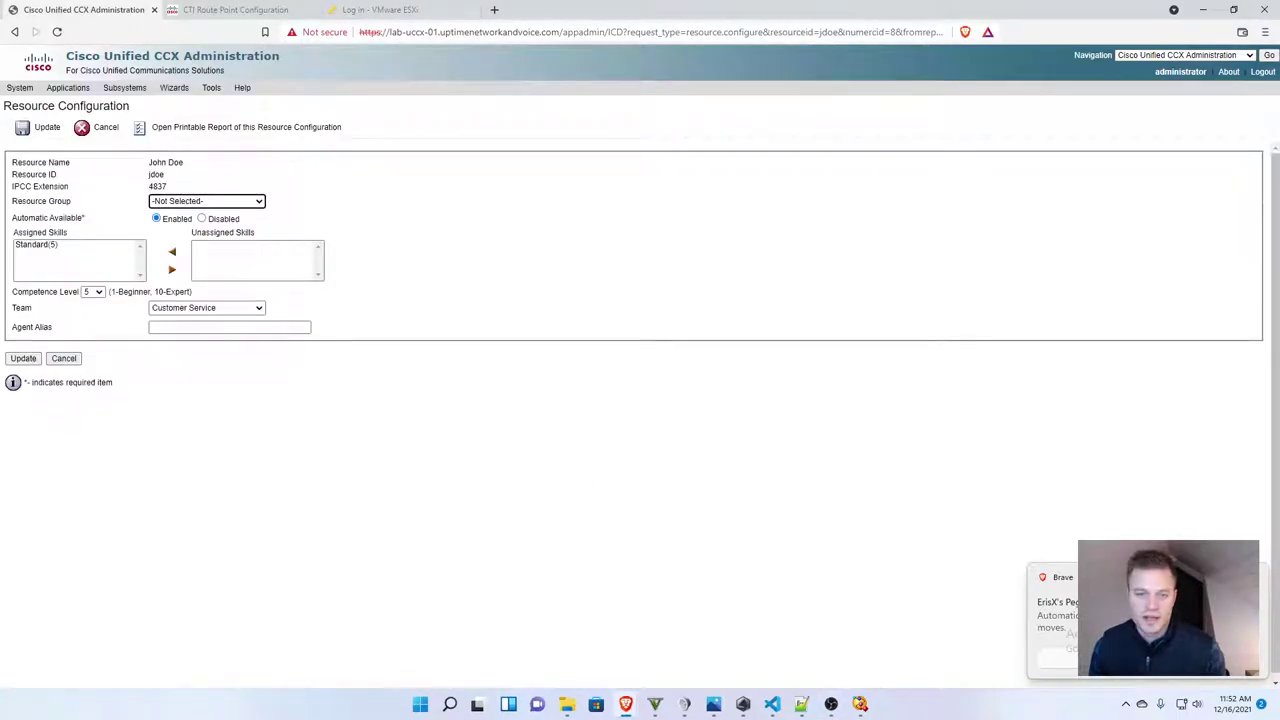
left_click(72, 246)
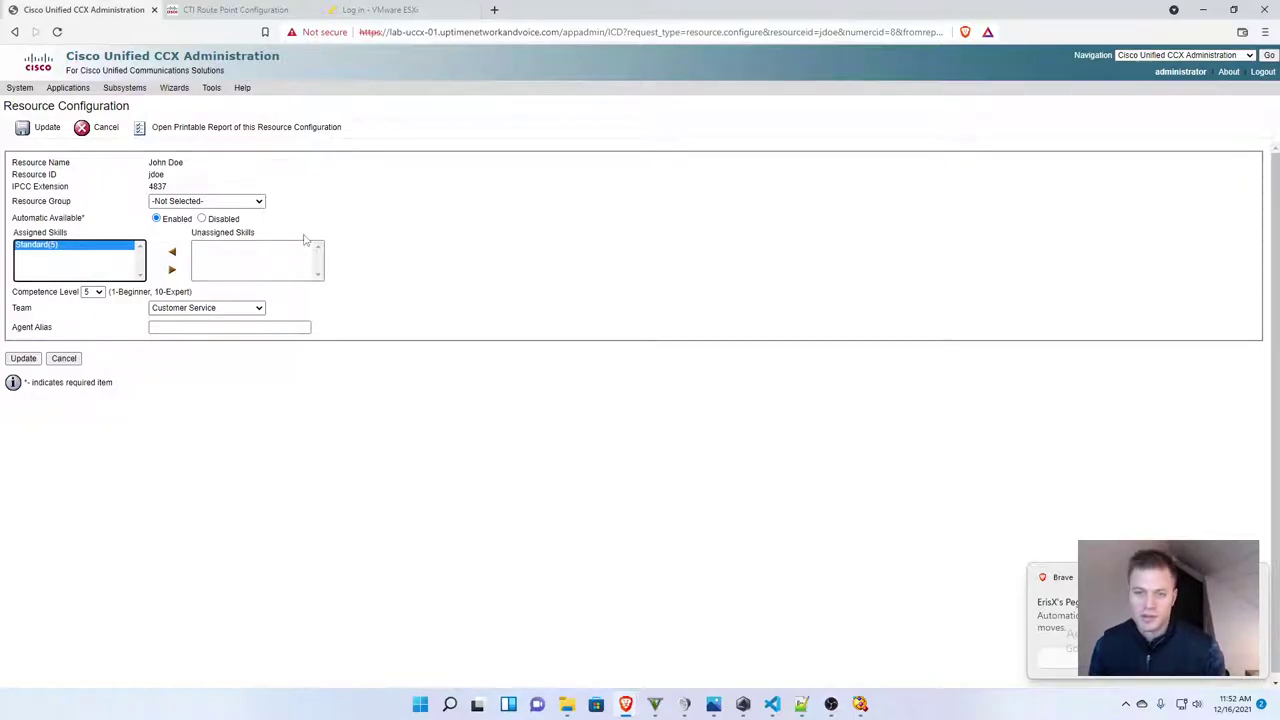
left_click_drag(172, 187, 150, 192)
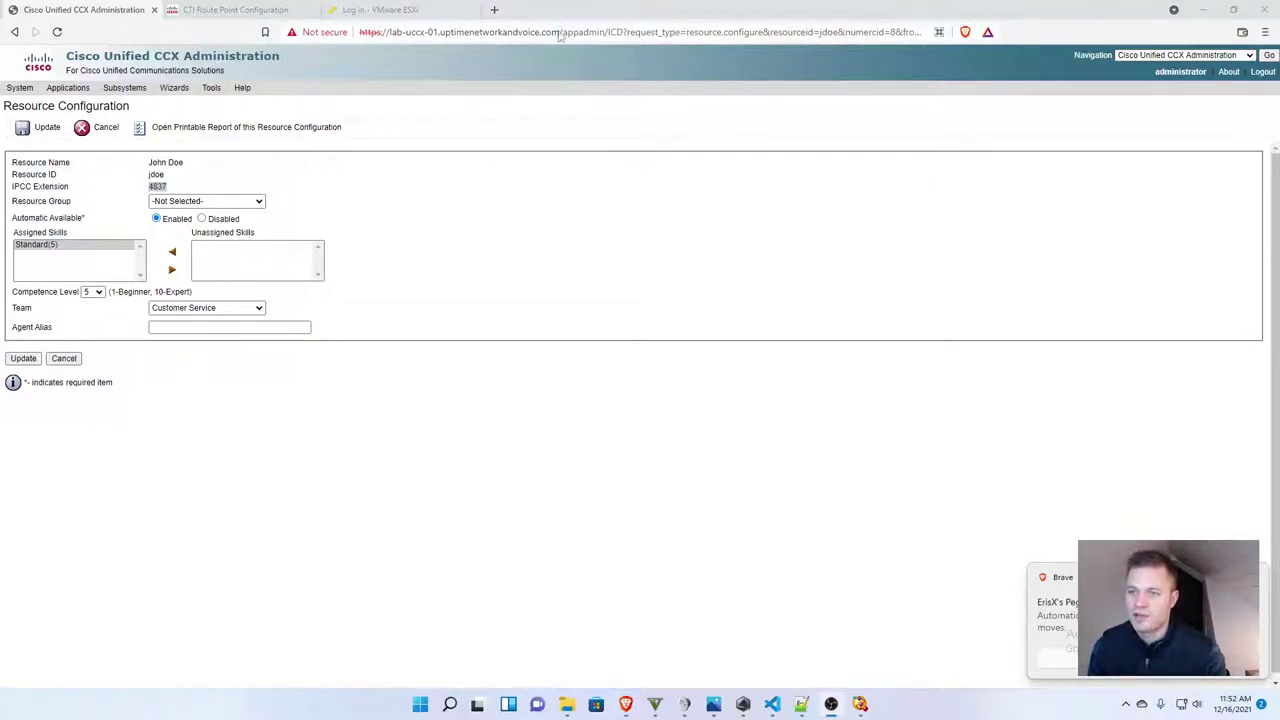
- Copy the server's host address and paste it into a new browser tab
left_click_drag(360, 32, 557, 33)
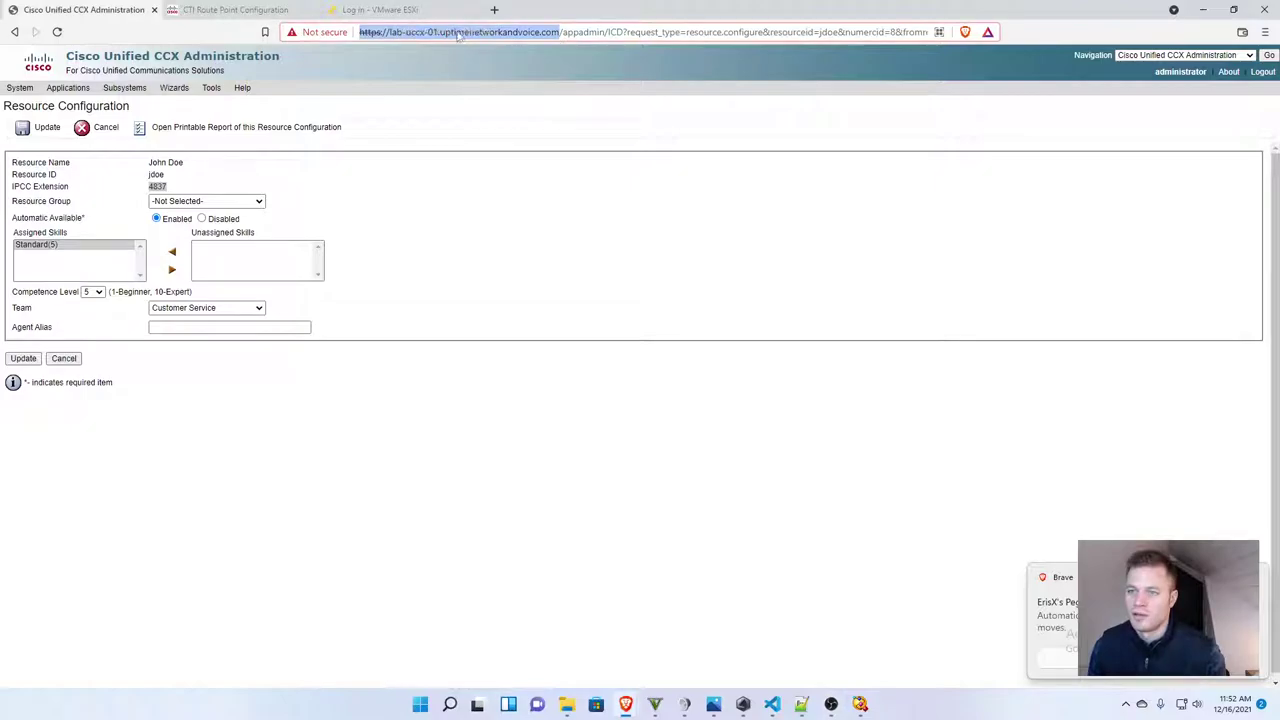
right_click(549, 36)
left_click(600, 106)
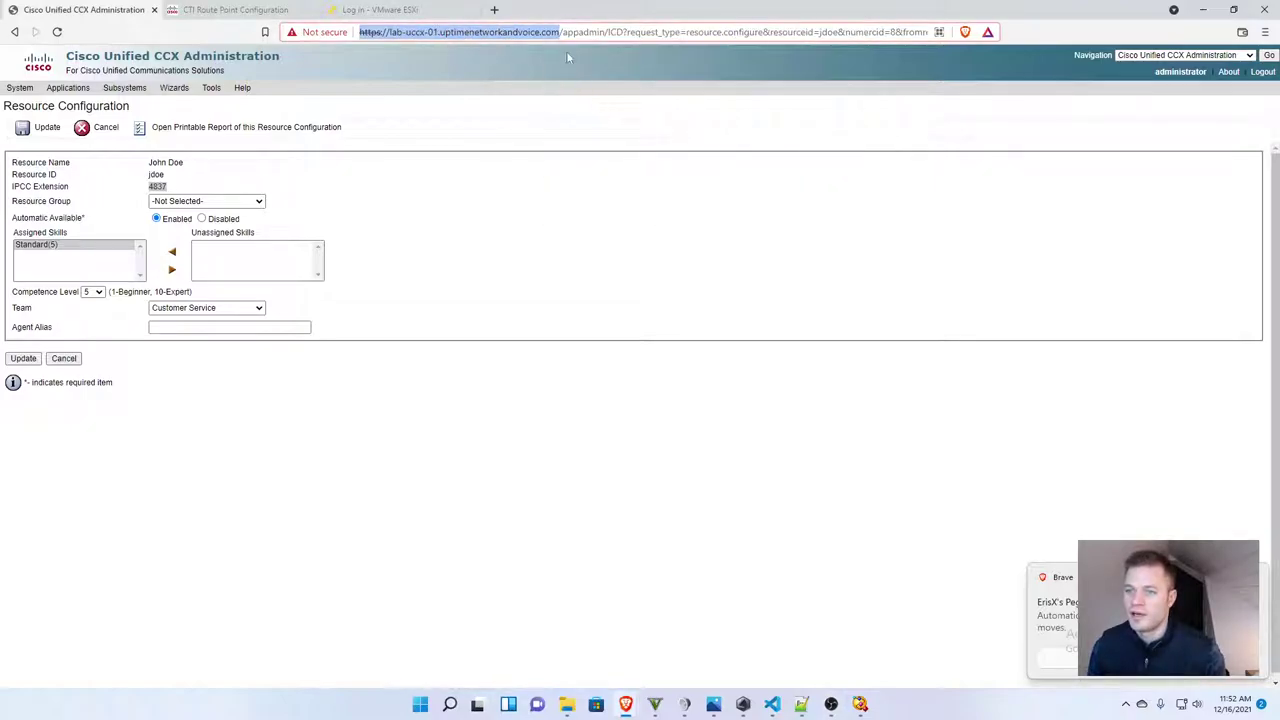
left_click(495, 10)
right_click(500, 32)
- Load the Finesse desktop at the server address with ':8445/desktop' appended
left_click(555, 120)
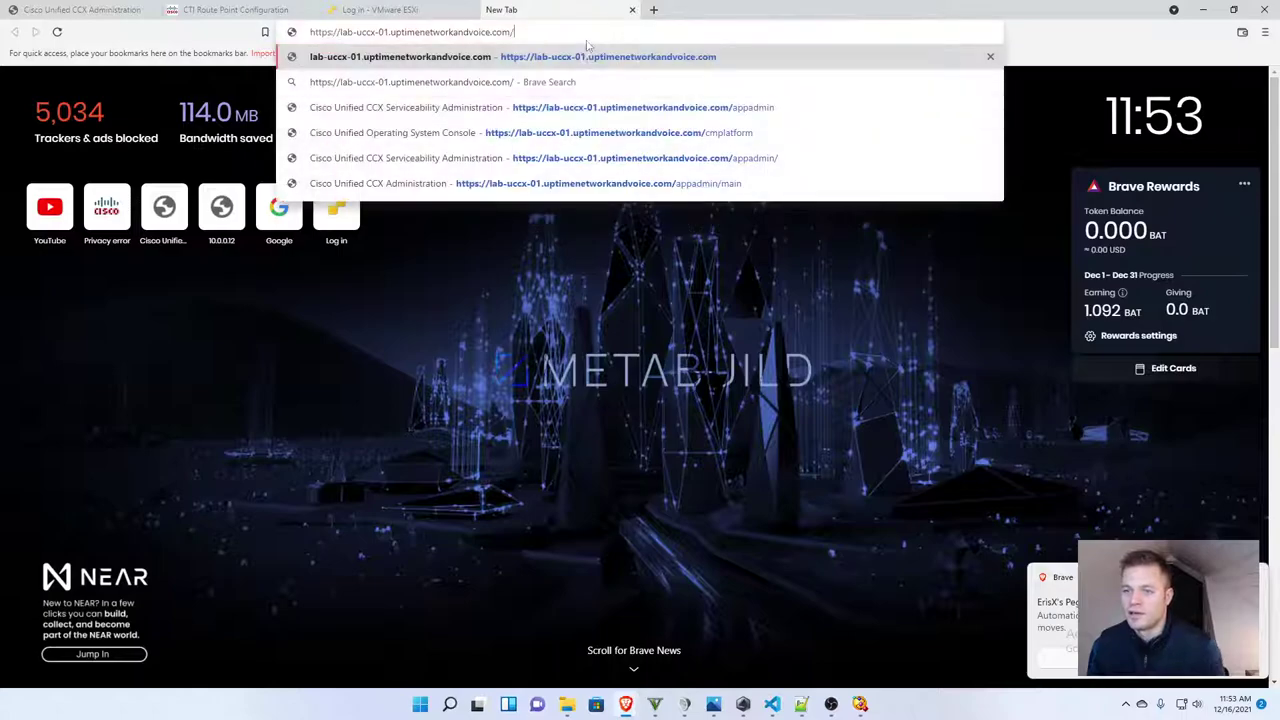
key("BackSpace")
type(":")
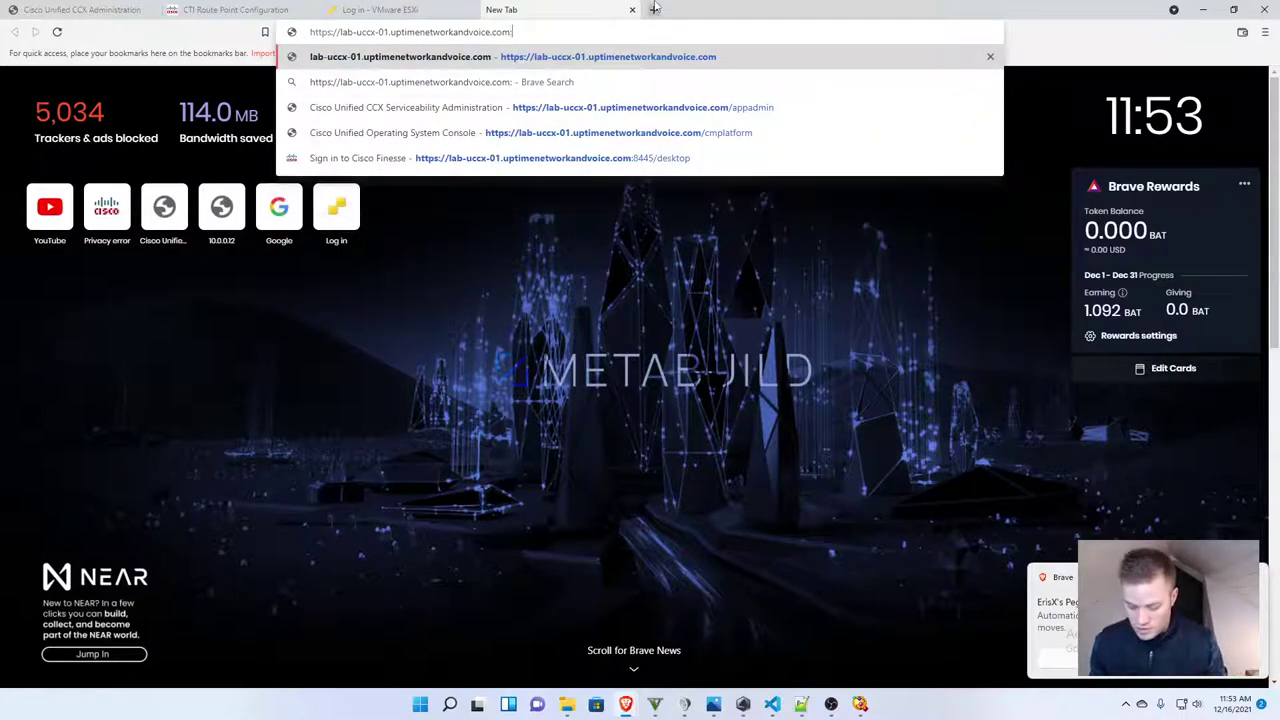
type("8445")
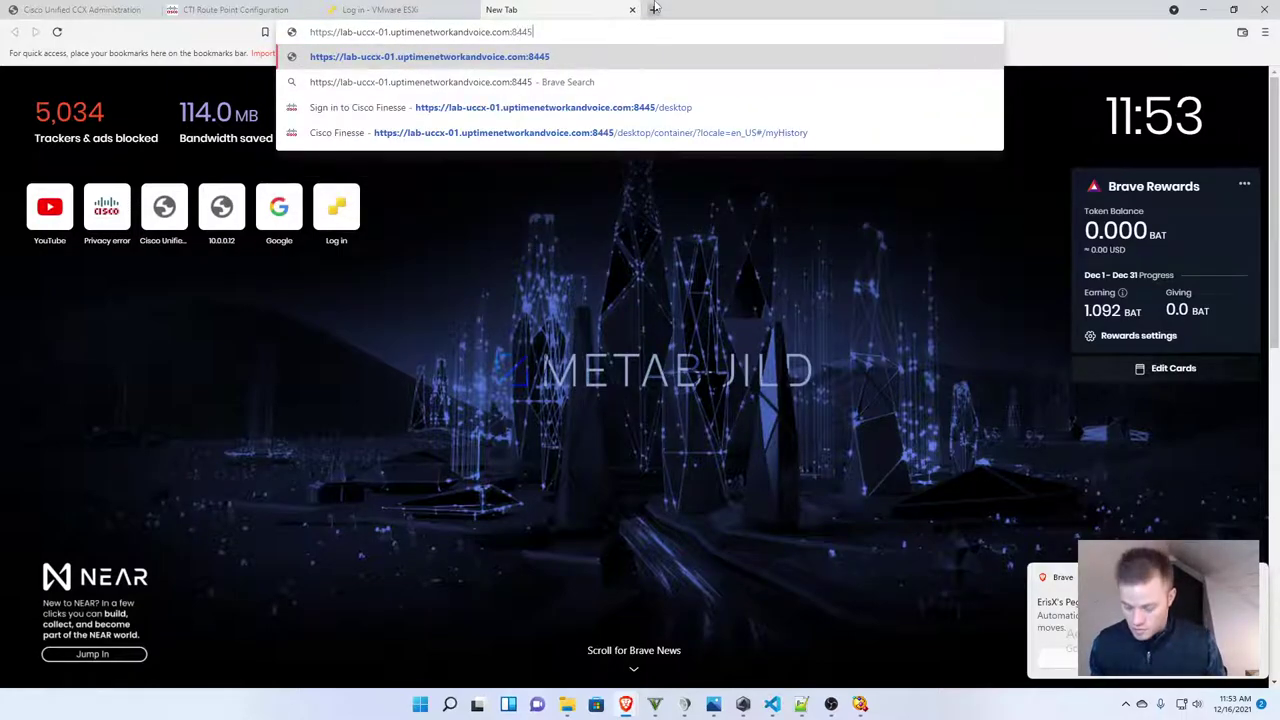
type("/desktop")
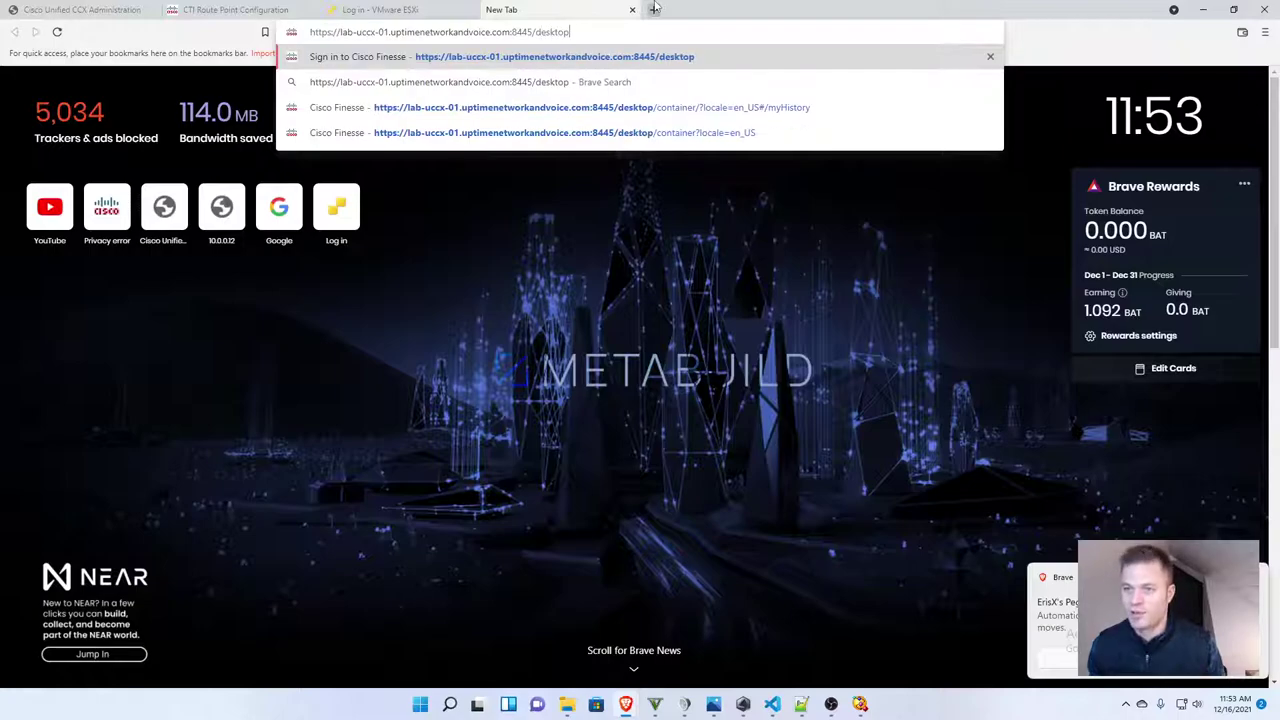
key("Return")
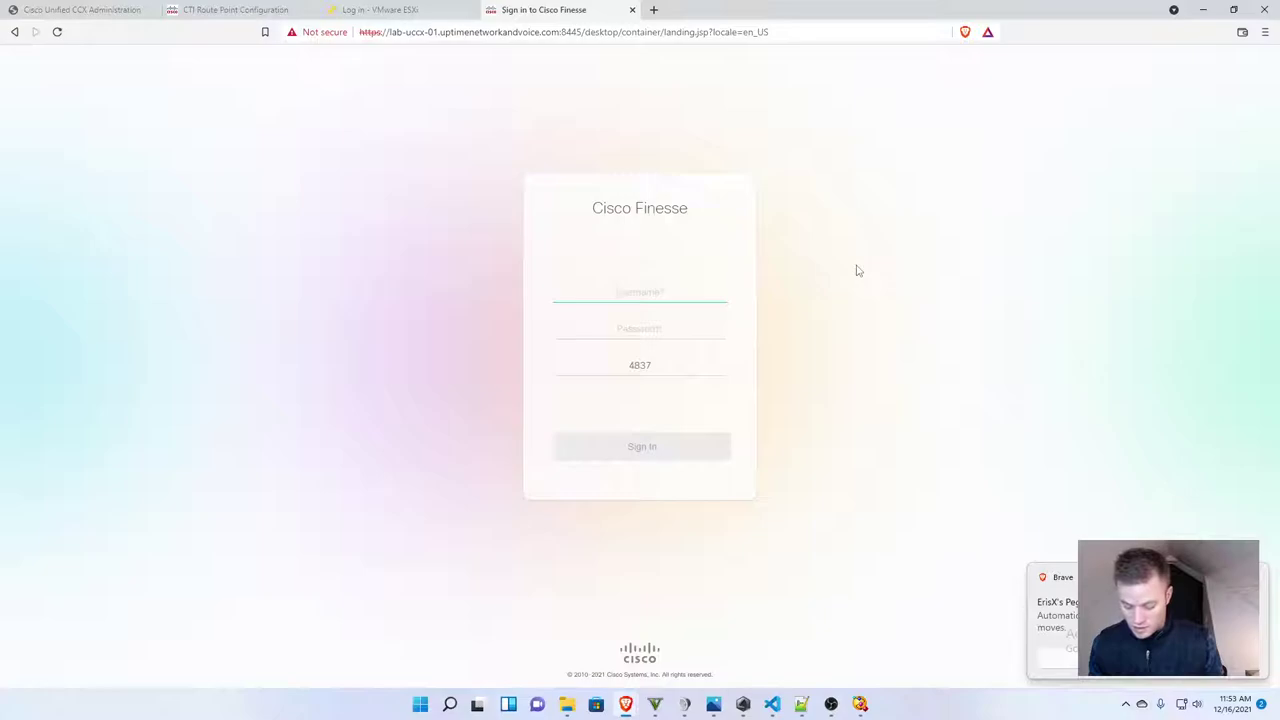
- Sign in to Finesse with the agent's username, password and extension
type("jdoe")
key("Tab")
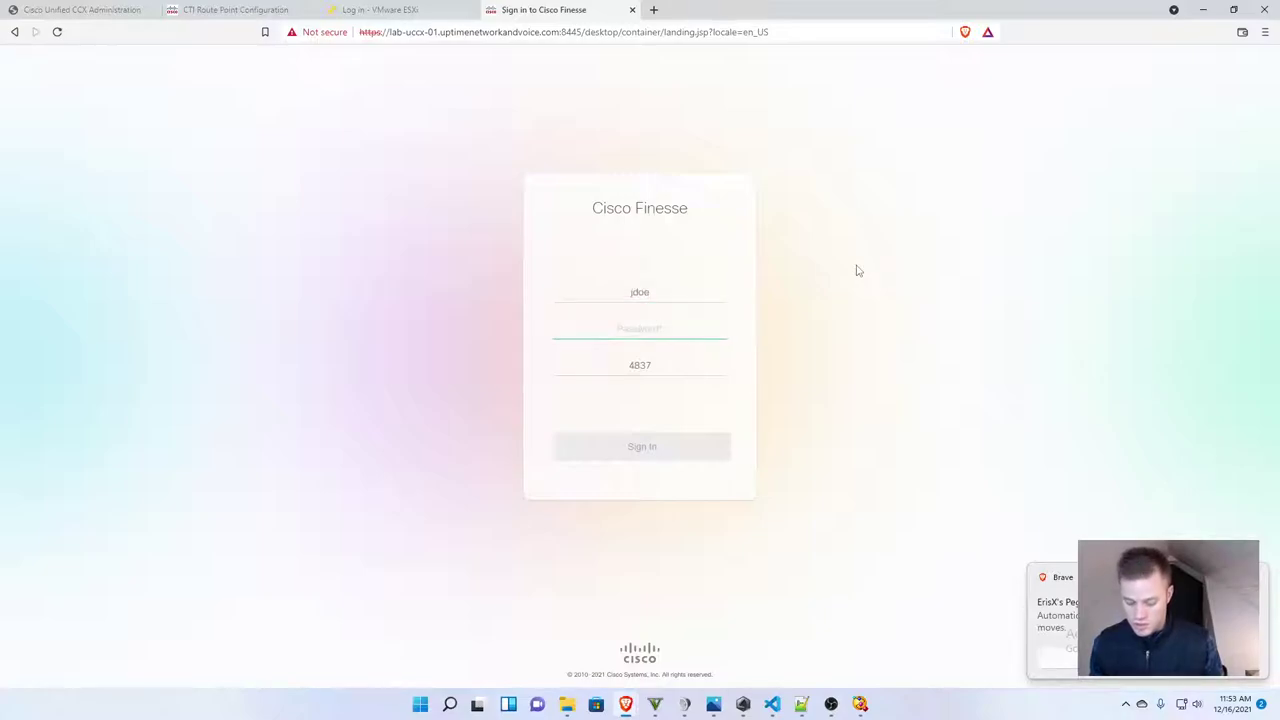
type("1")
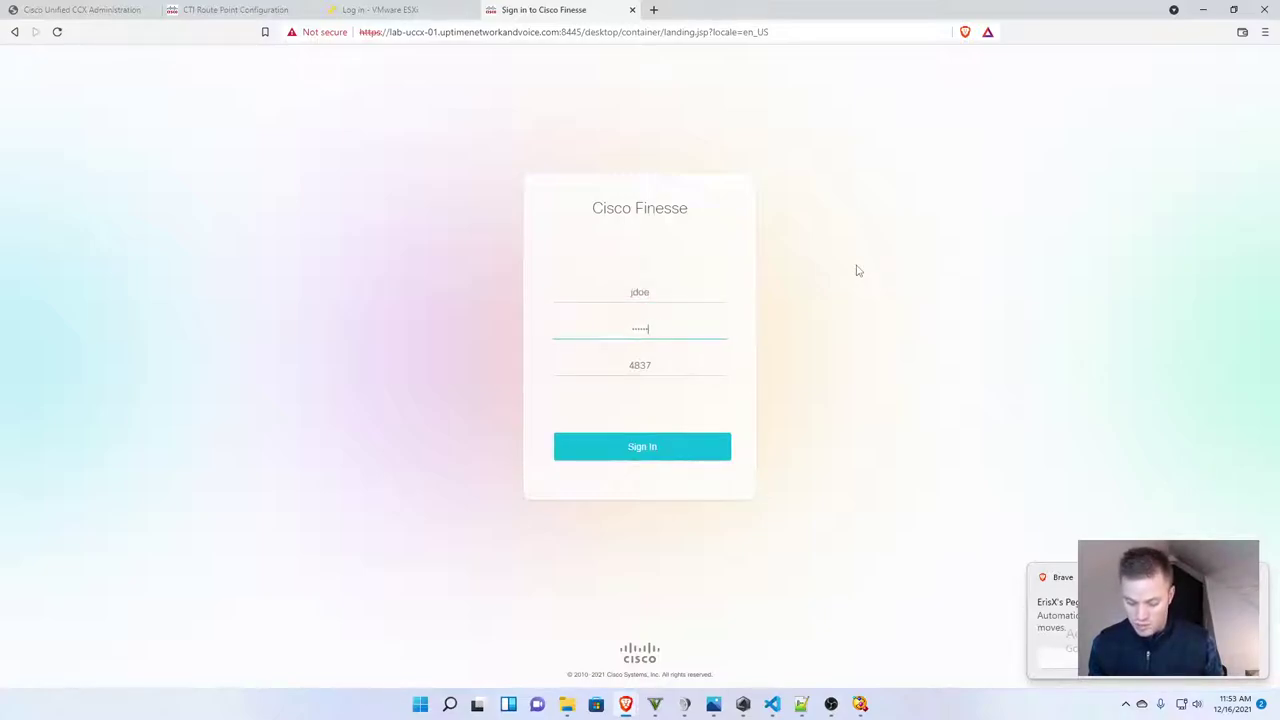
key("Return")
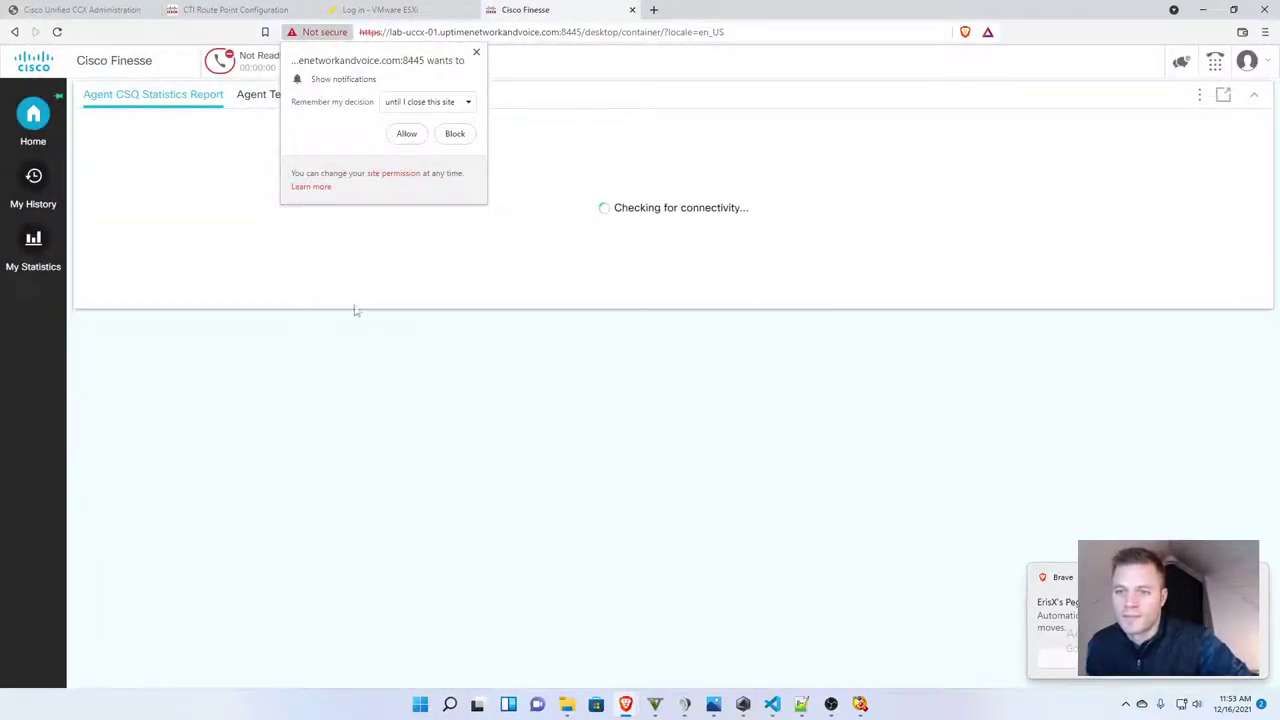
- Allow Finesse notifications, then set the agent state dropdown to Ready
left_click(410, 138)
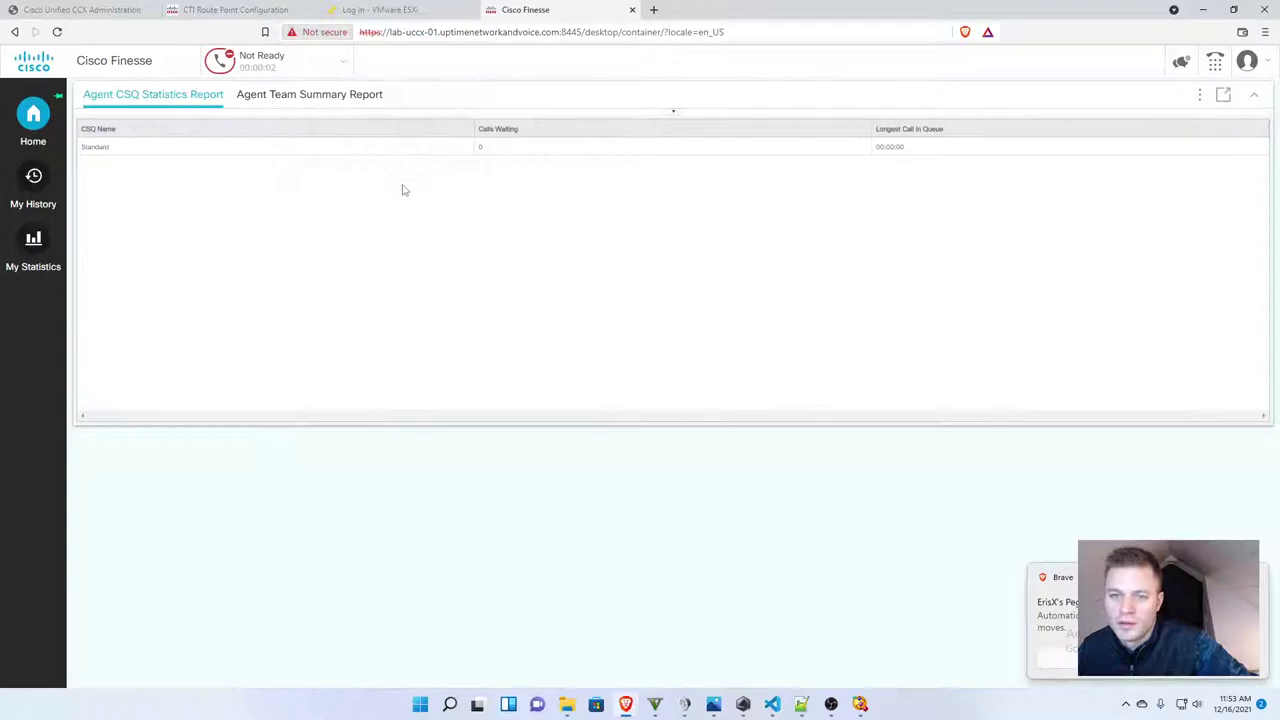
left_click(343, 62)
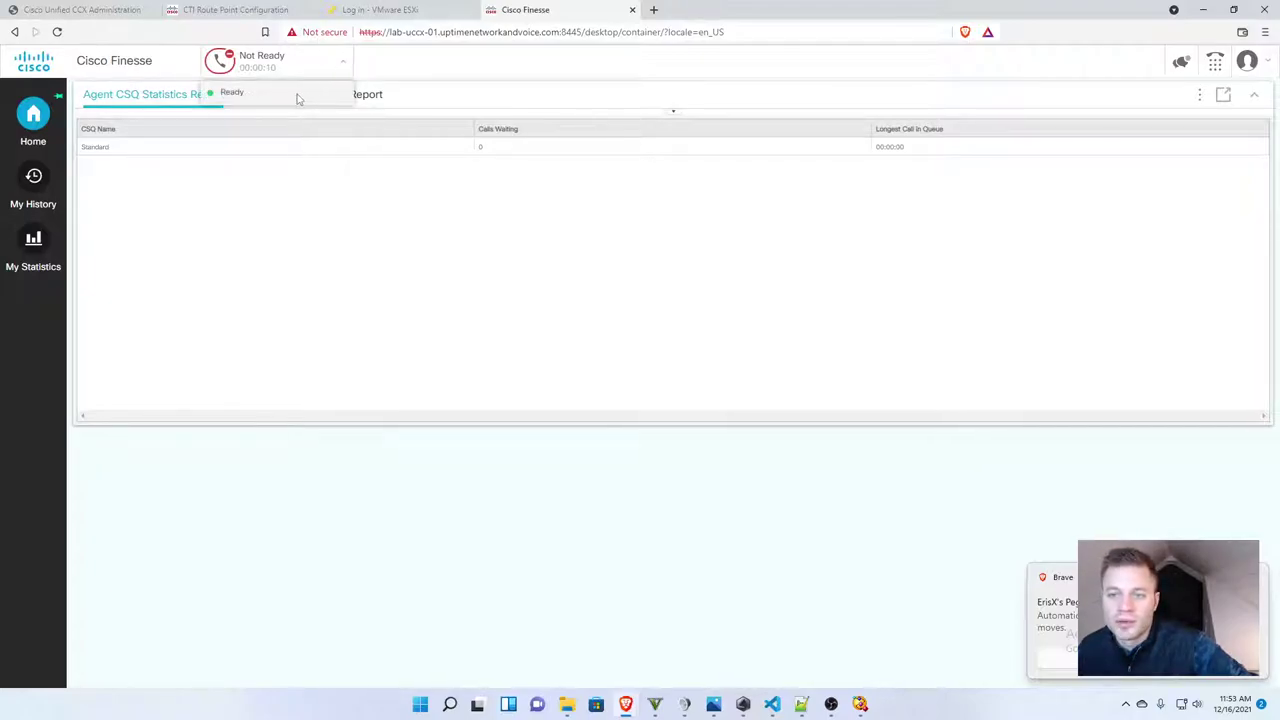
left_click(238, 93)
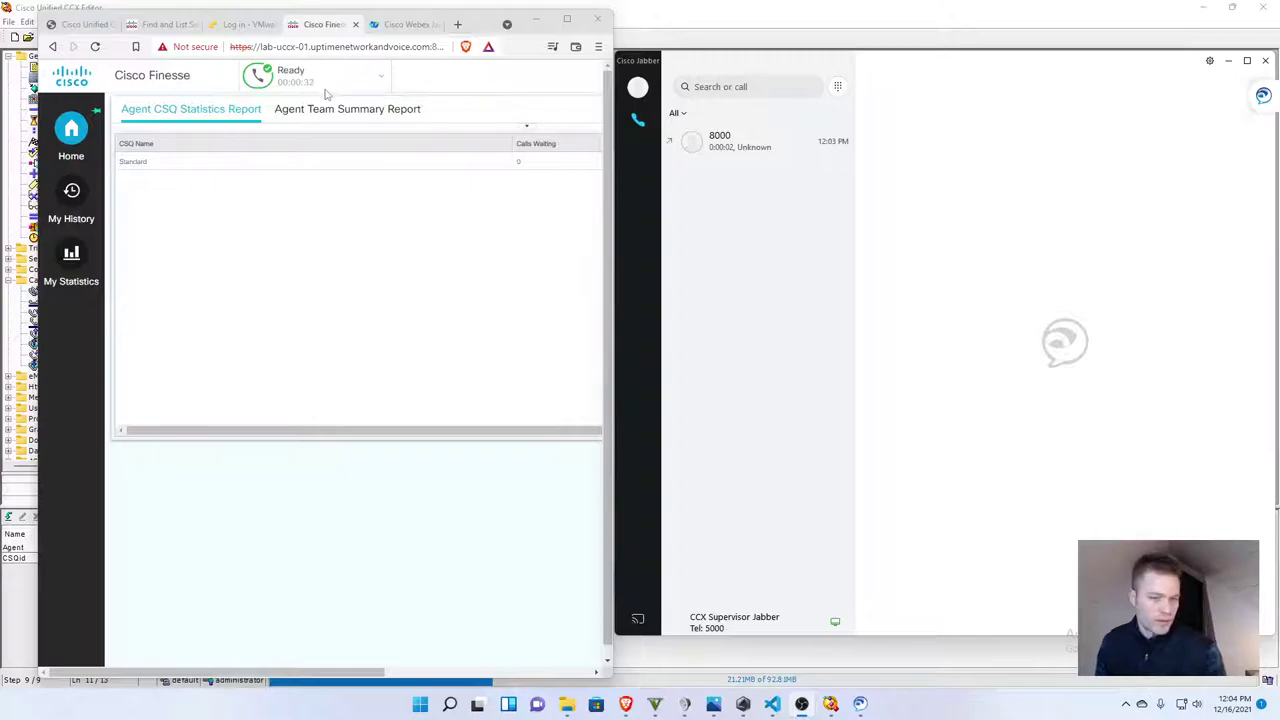
- Call 8000 from Jabber, answer it as the Finesse agent, mute, then end the call
mouse_move(755, 151)
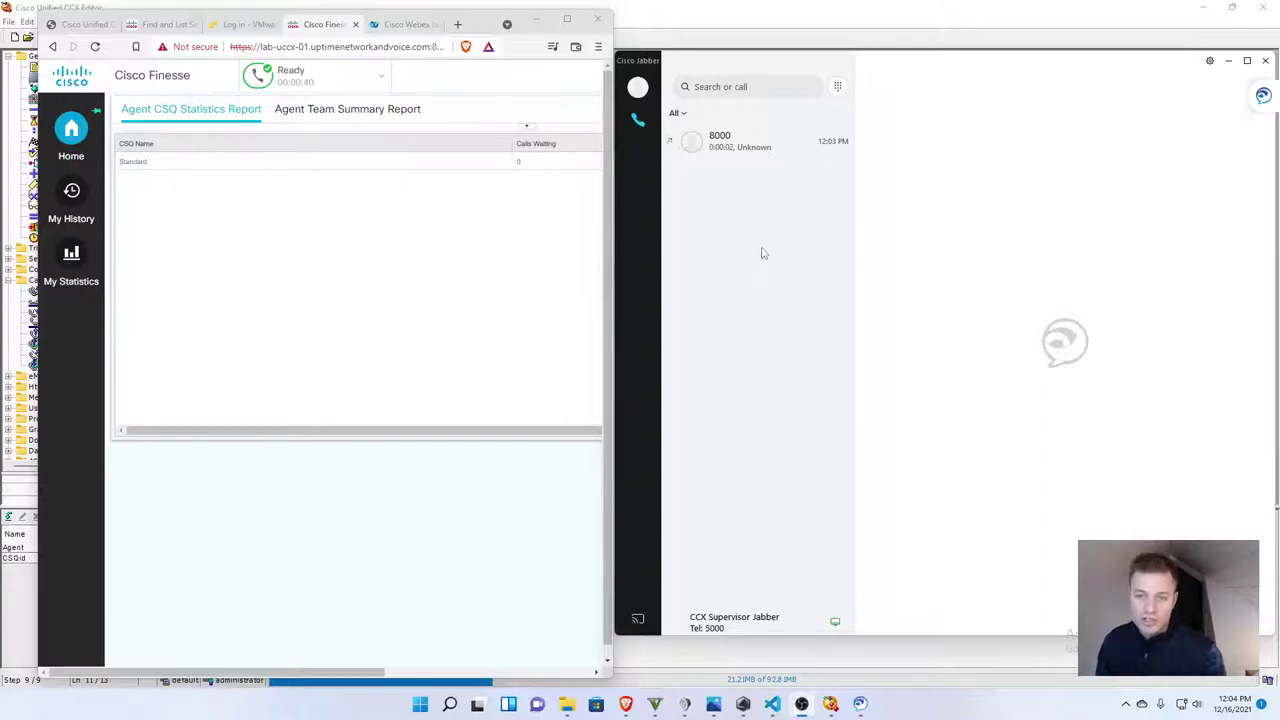
left_click(727, 89)
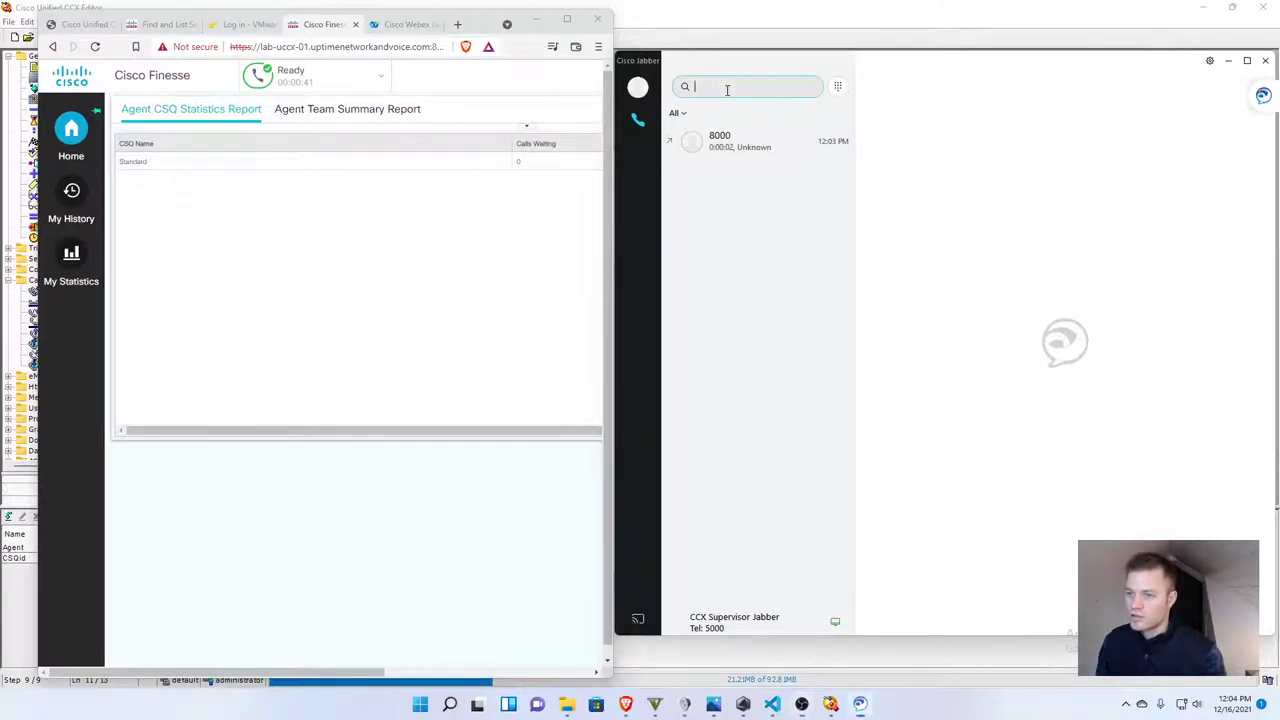
type("8000")
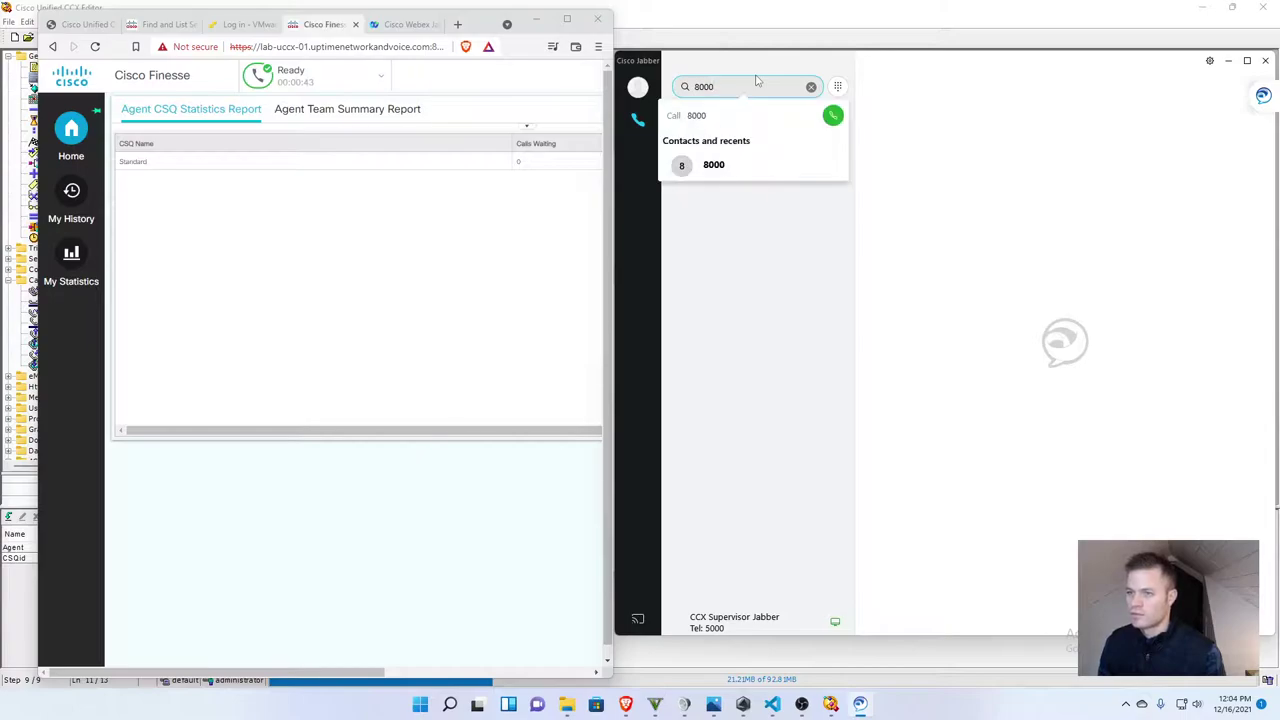
key("Return")
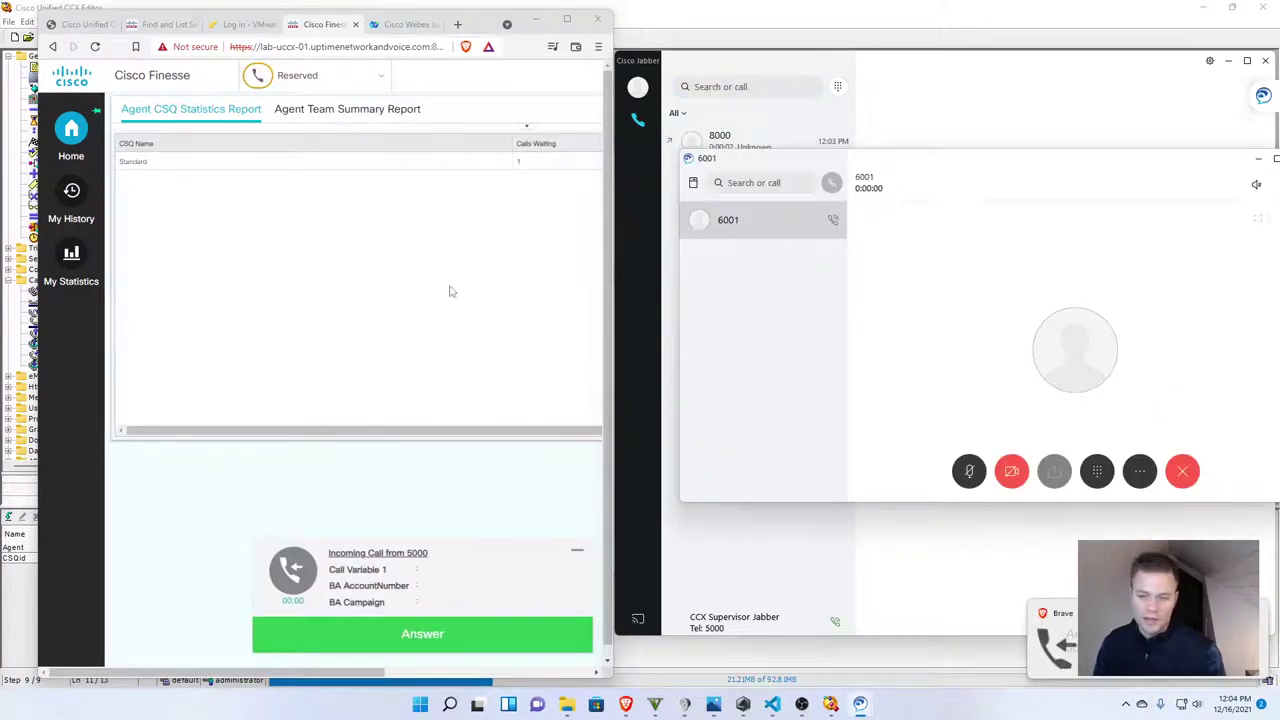
left_click(481, 638)
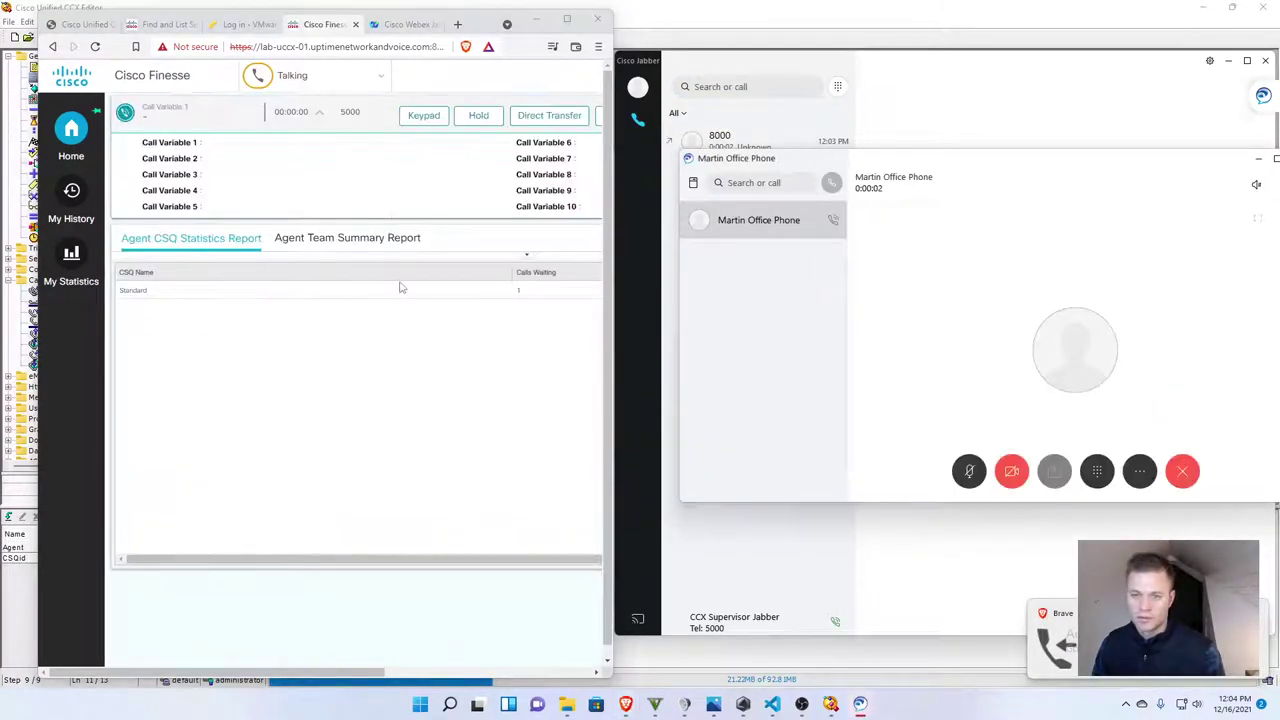
left_click(970, 472)
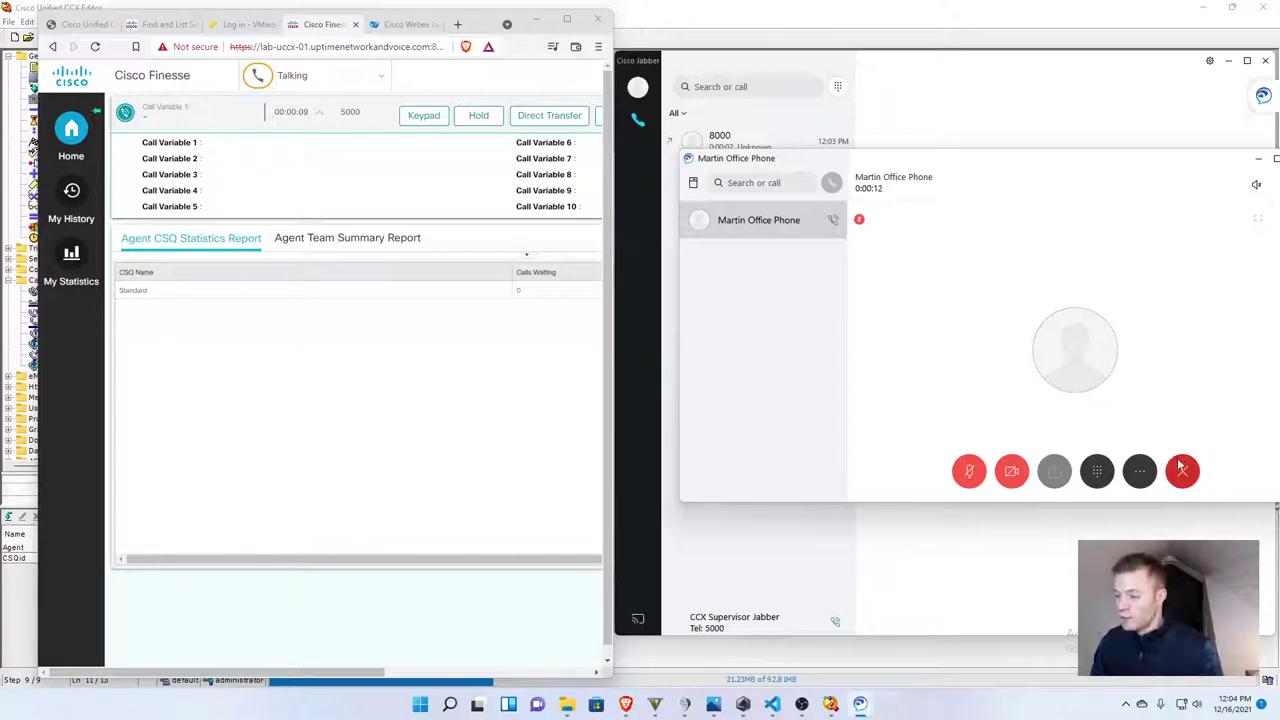
left_click(1181, 468)
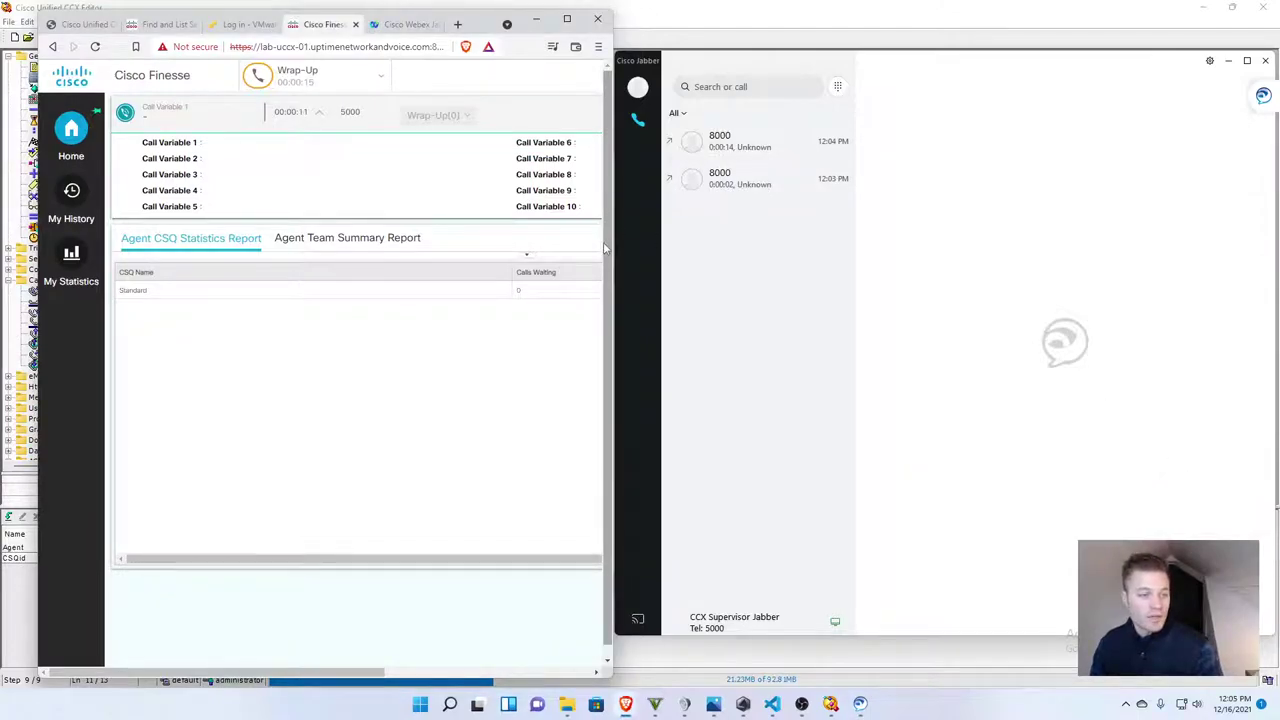